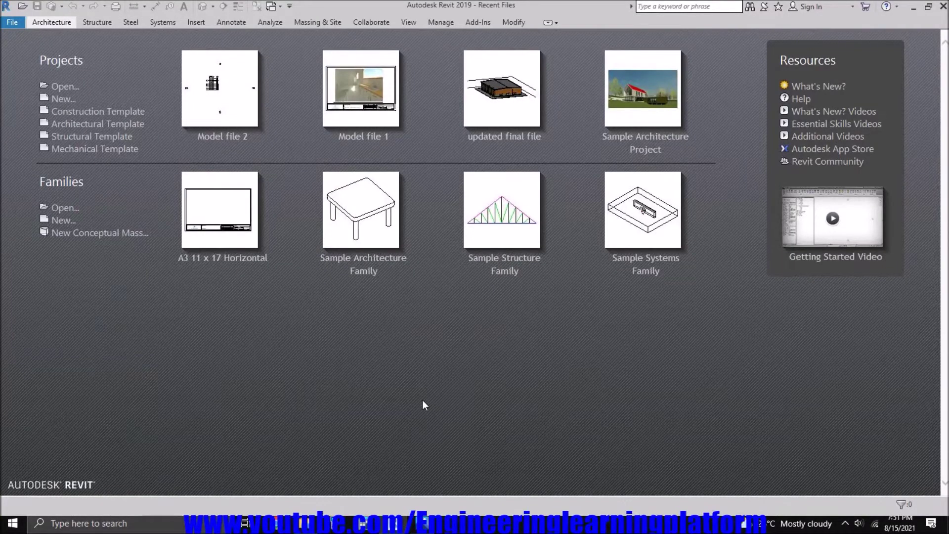
Create a new project from the Construction Template
click(65, 101)
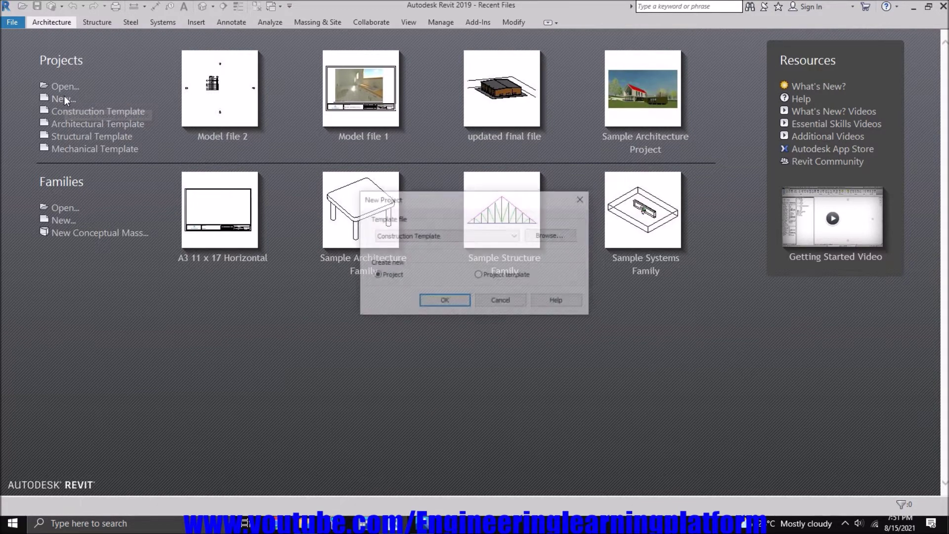
click(400, 236)
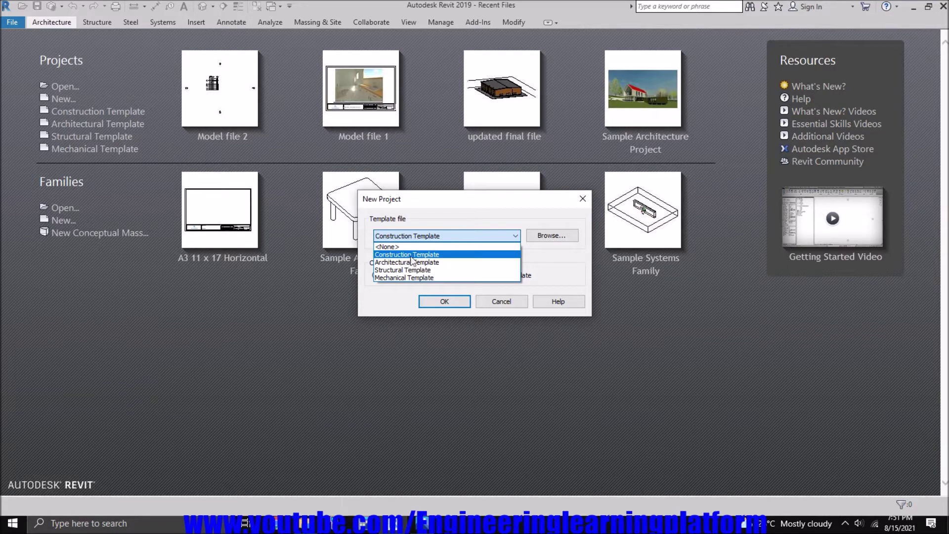
click(410, 256)
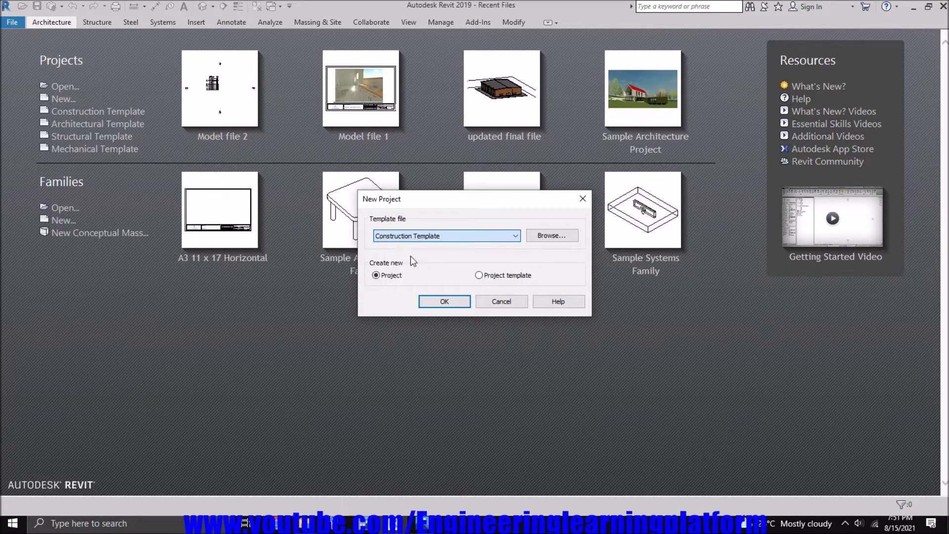
click(456, 304)
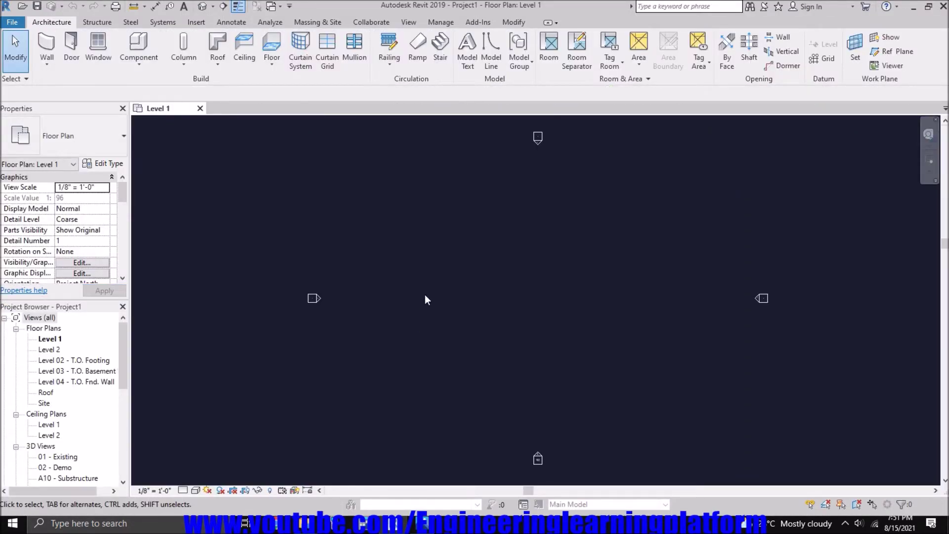
Pan the empty Level 1 plan slightly, then bring up the reference plan image
middle_drag(431, 313, 435, 316)
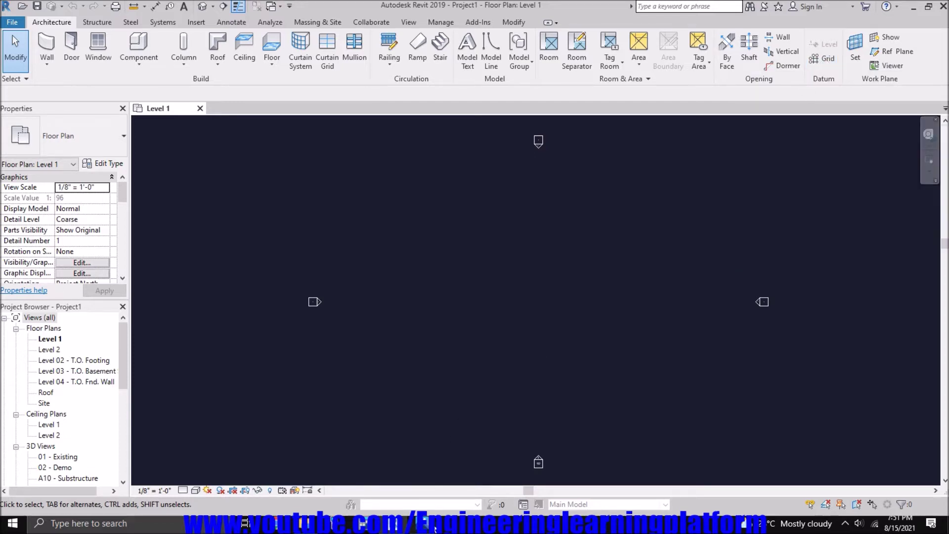
click(413, 524)
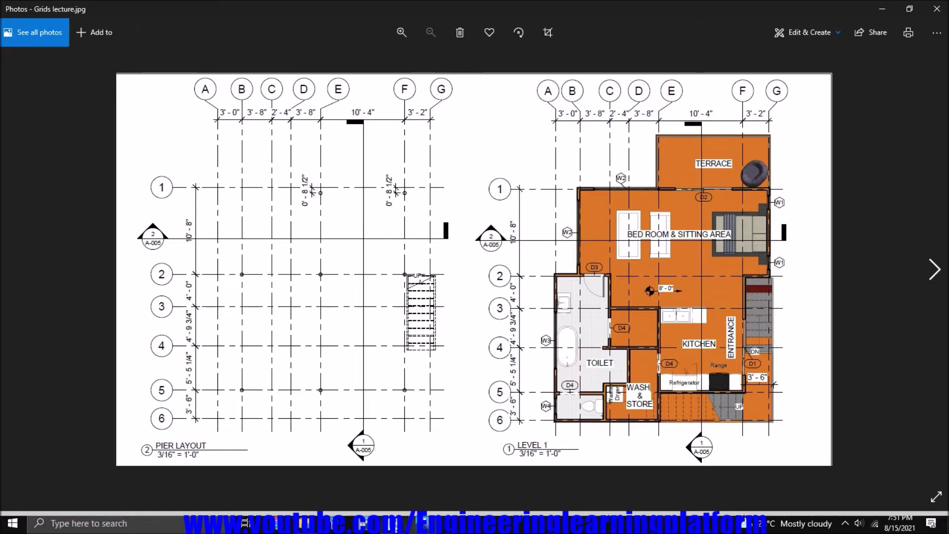
Go back from the Grids lecture.jpg reference to the Revit project
click(393, 523)
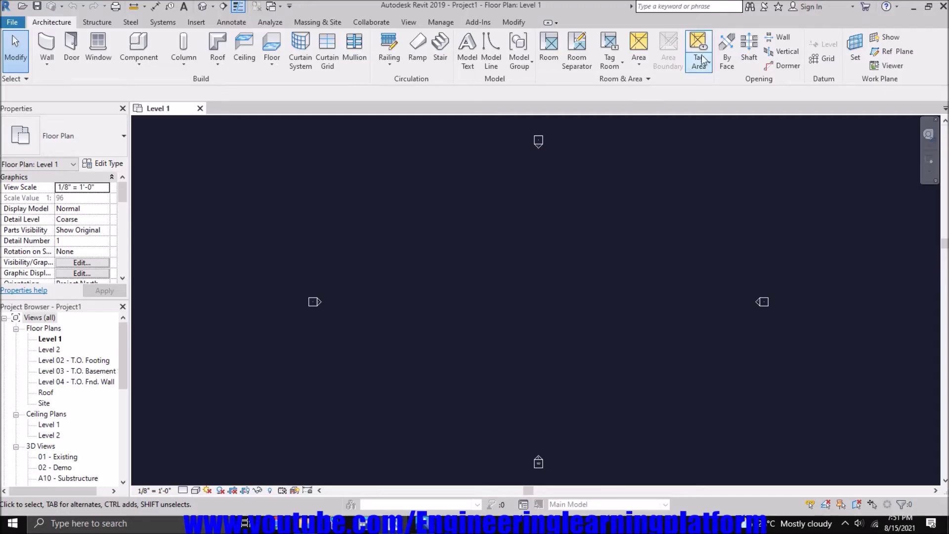
Draw vertical grid 1 from near the plan bottom to the top, discarding a first attempt
click(823, 59)
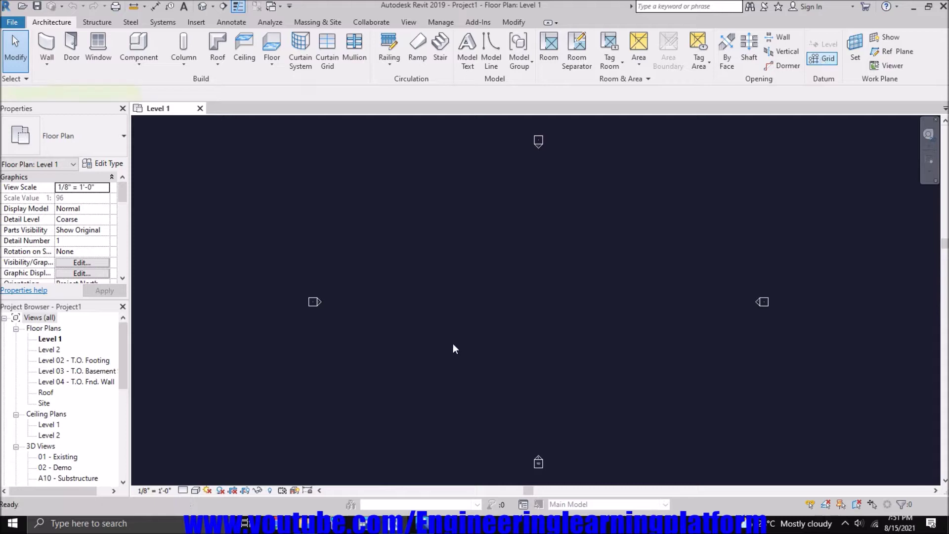
click(364, 184)
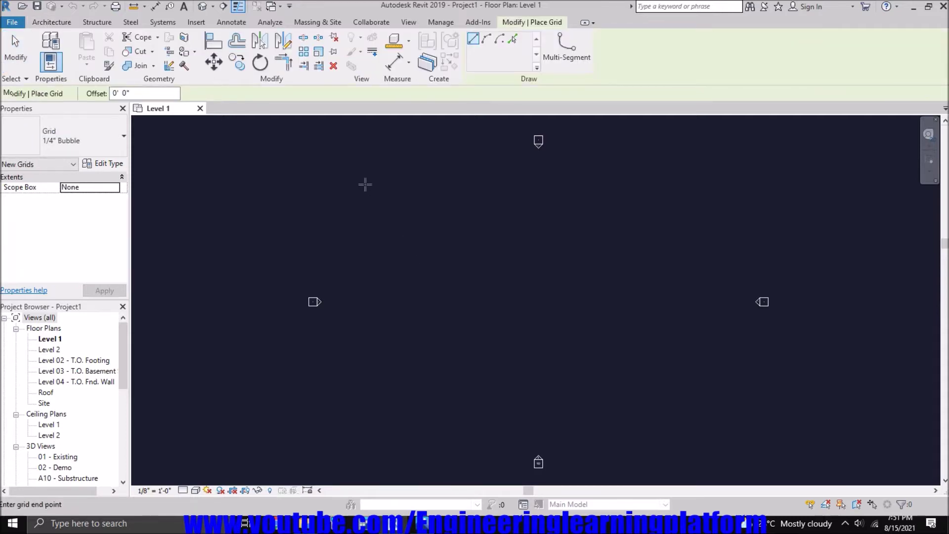
right_click(365, 286)
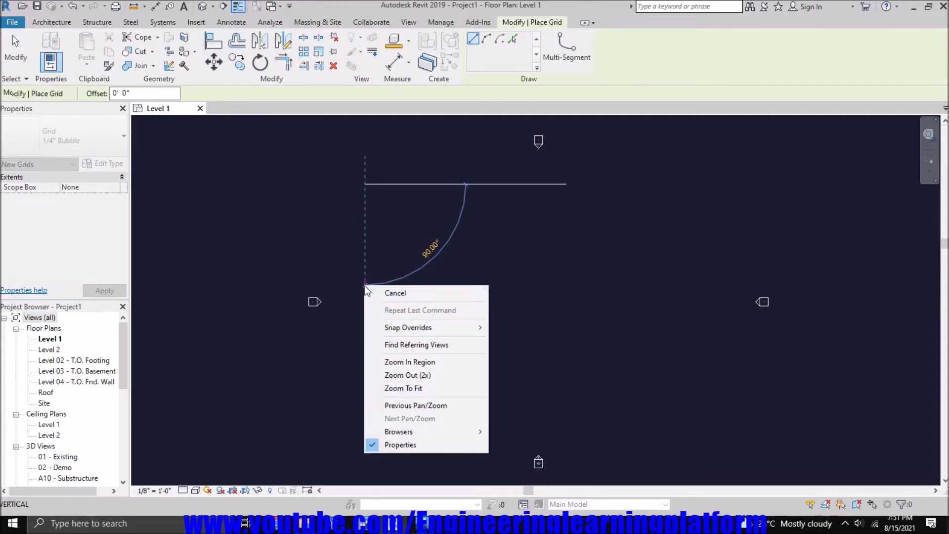
click(380, 293)
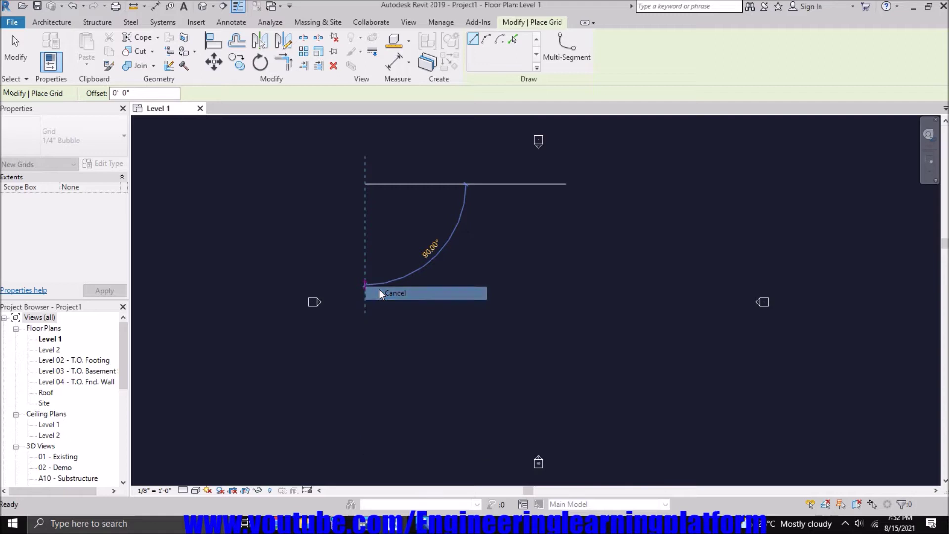
click(390, 441)
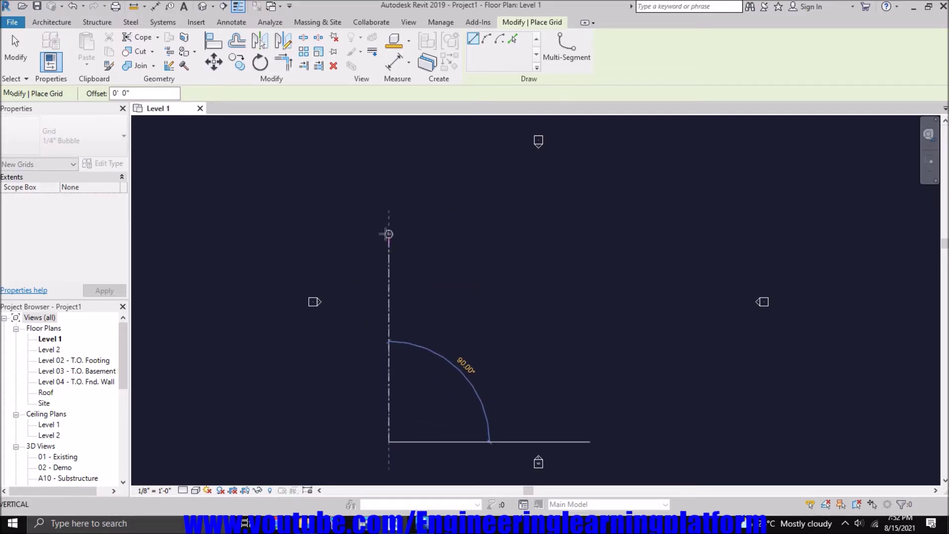
click(390, 194)
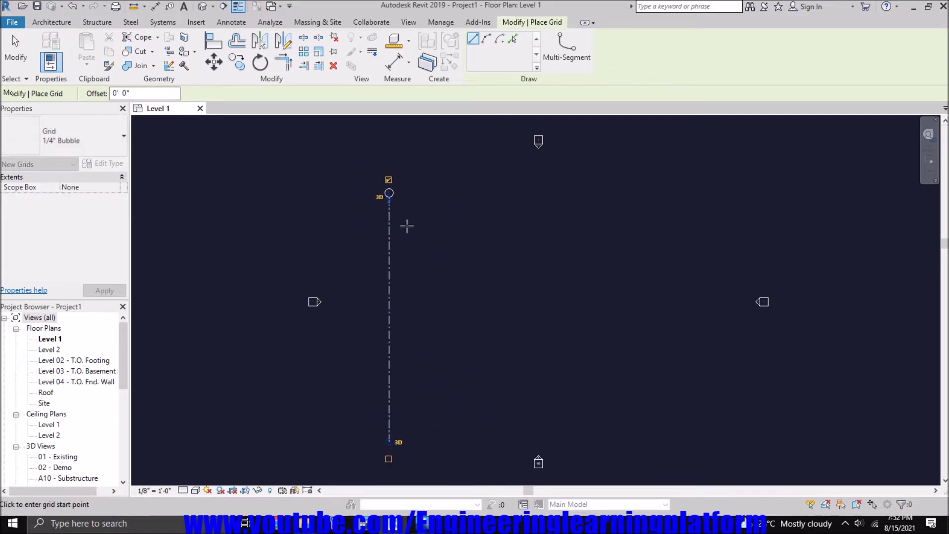
key(Escape)
key(Escape)
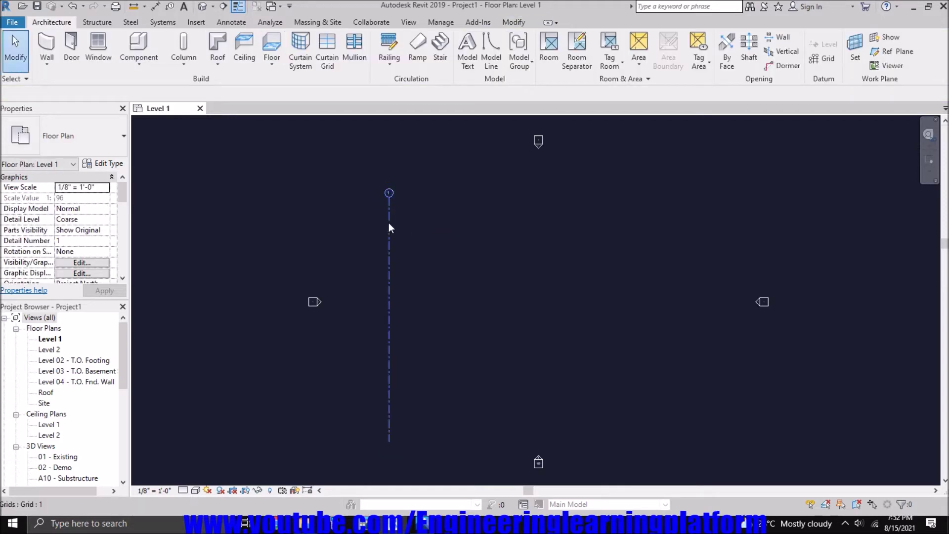
click(389, 223)
click(327, 212)
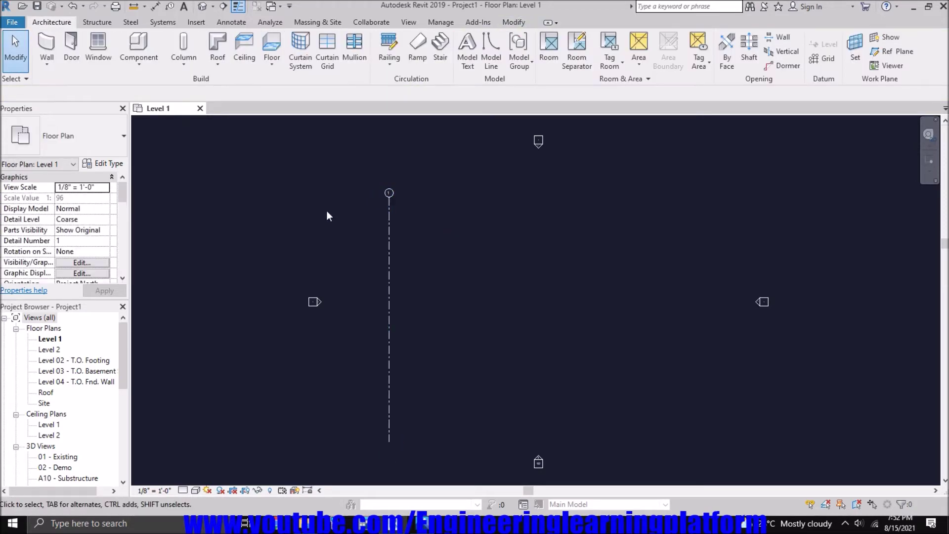
click(104, 187)
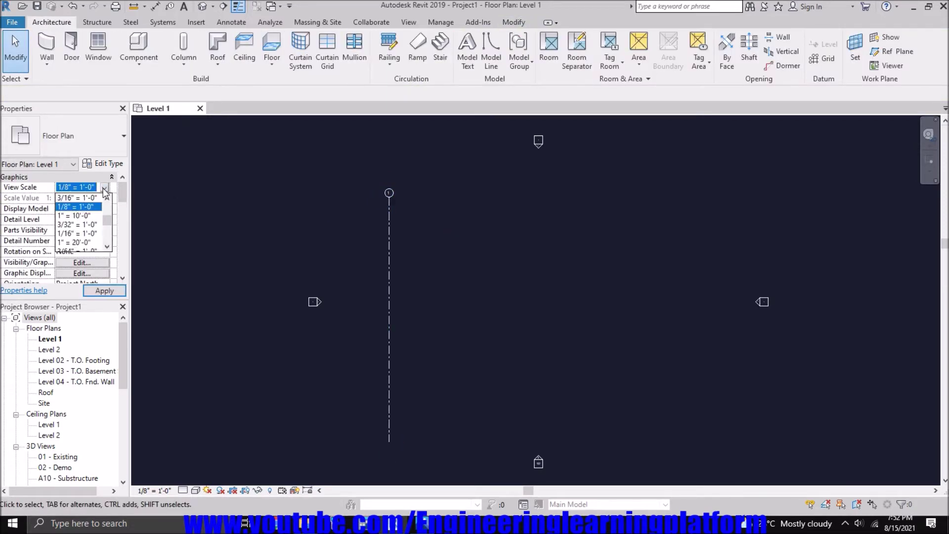
click(91, 216)
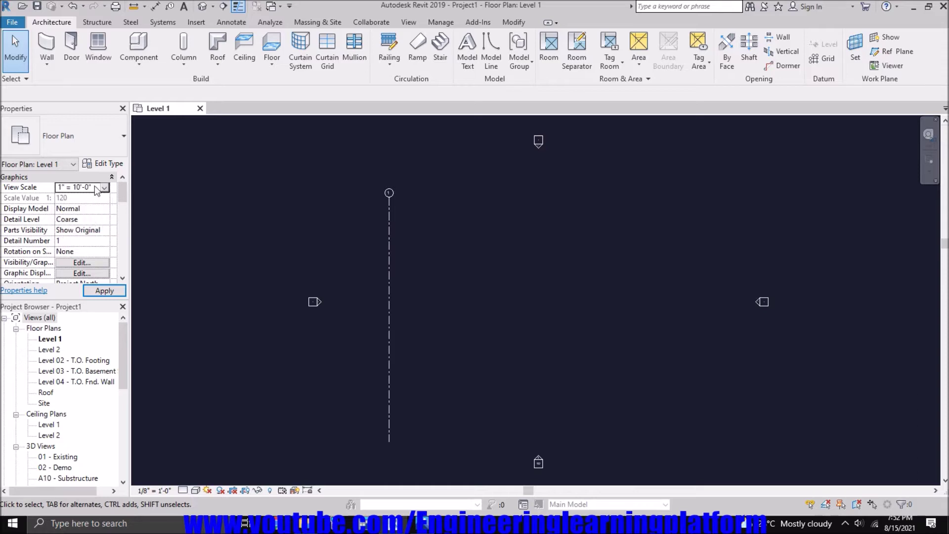
click(105, 291)
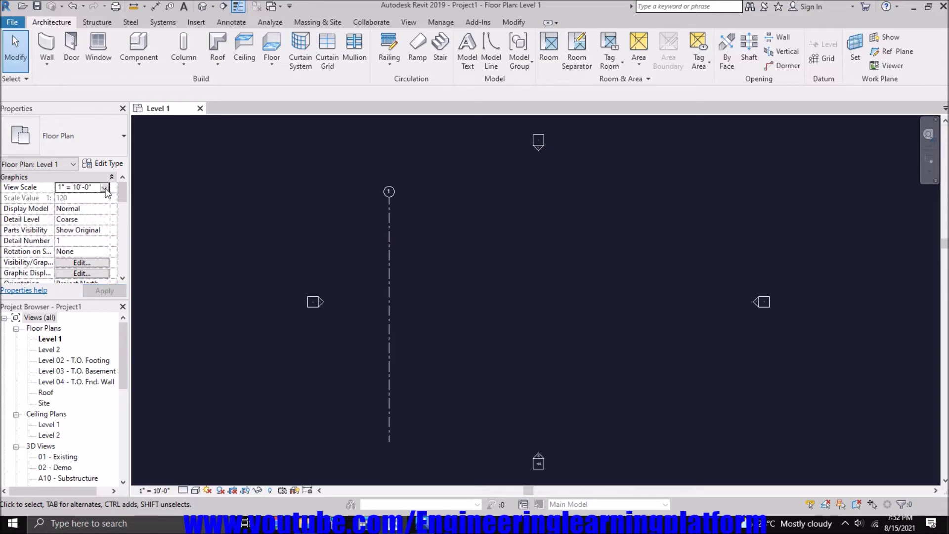
click(104, 186)
scroll(107, 216, up, 3)
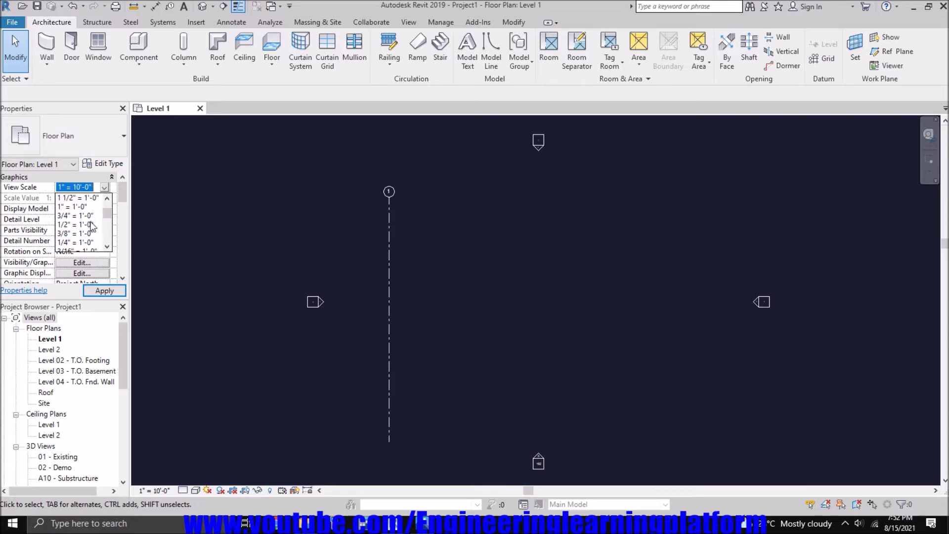
click(91, 225)
click(105, 291)
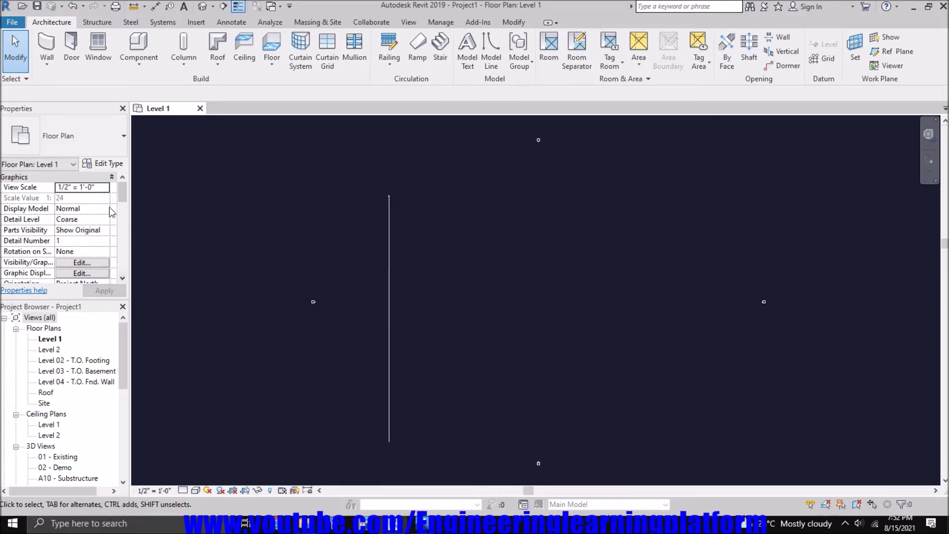
click(104, 188)
click(104, 186)
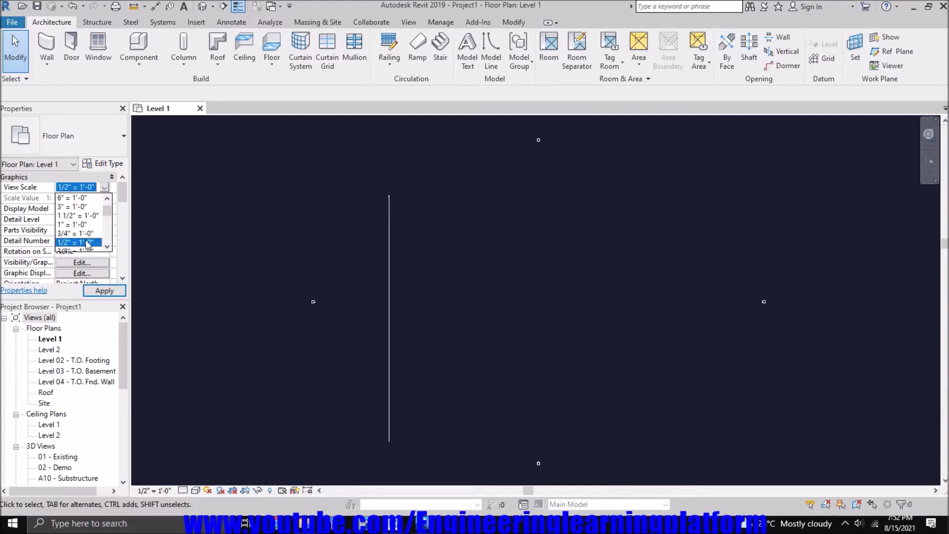
scroll(88, 244, down, 1)
scroll(88, 244, down, 1)
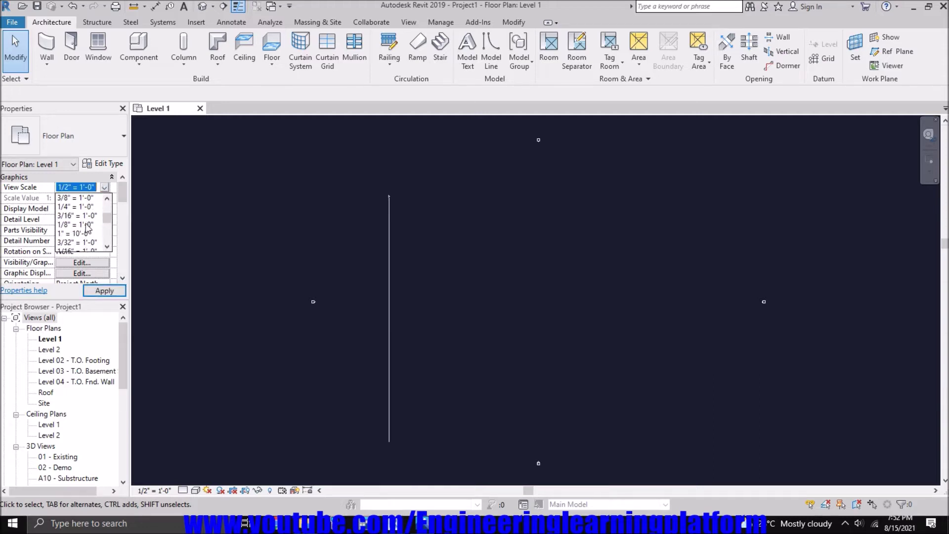
click(88, 238)
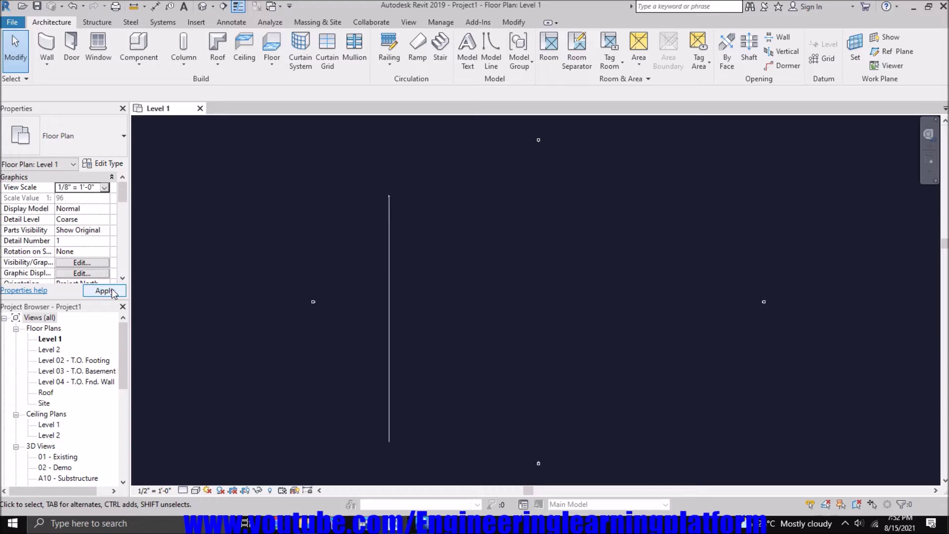
click(111, 292)
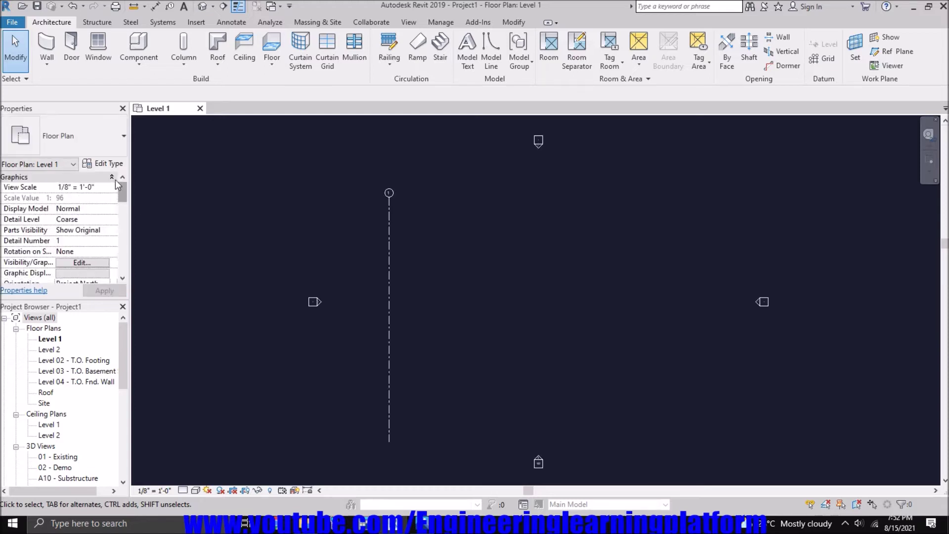
click(389, 220)
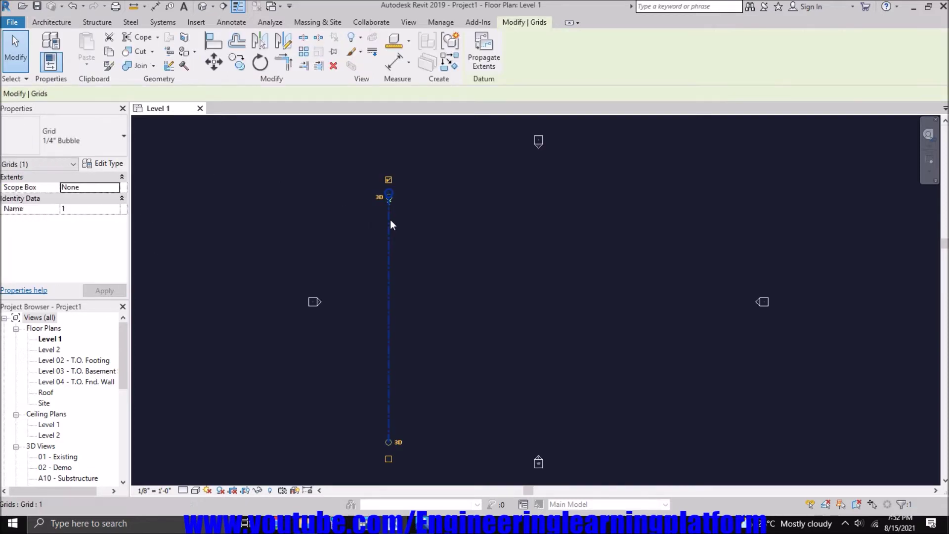
click(93, 146)
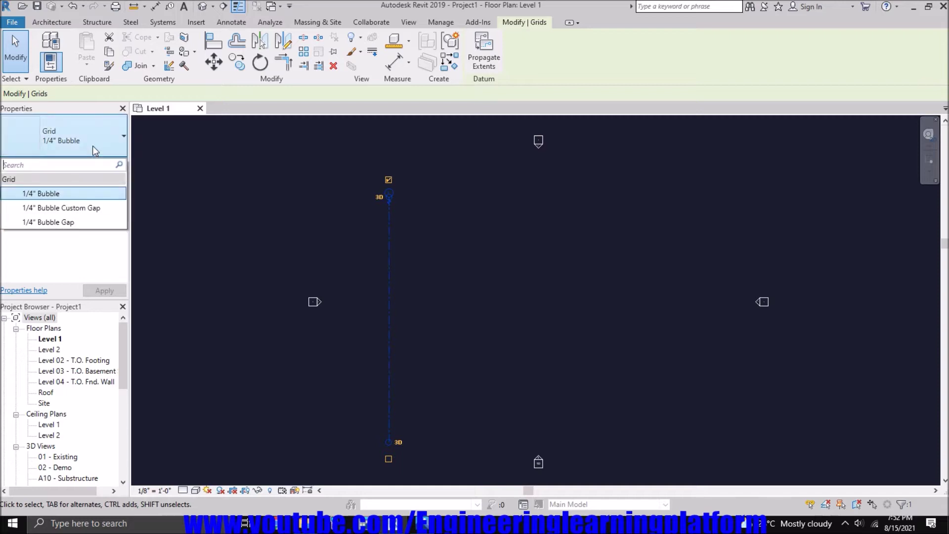
click(192, 175)
click(194, 180)
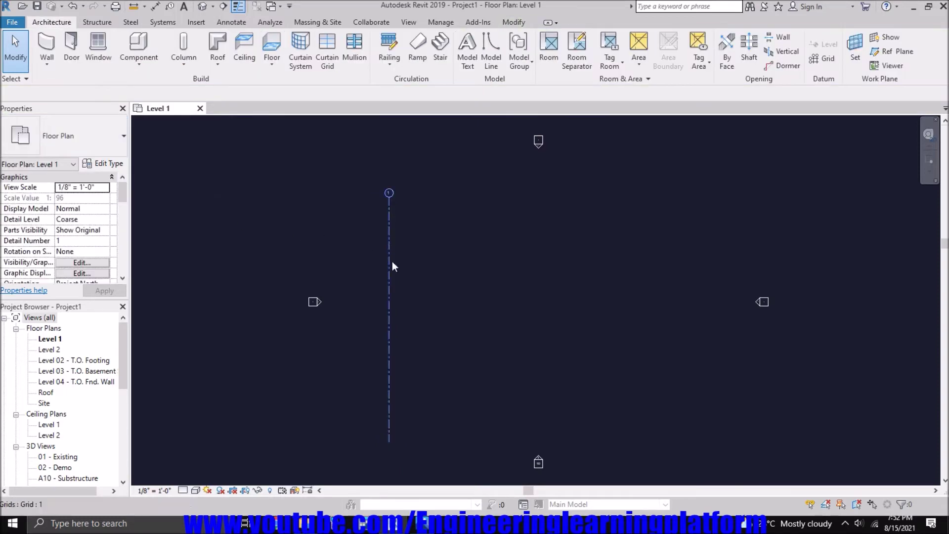
click(389, 244)
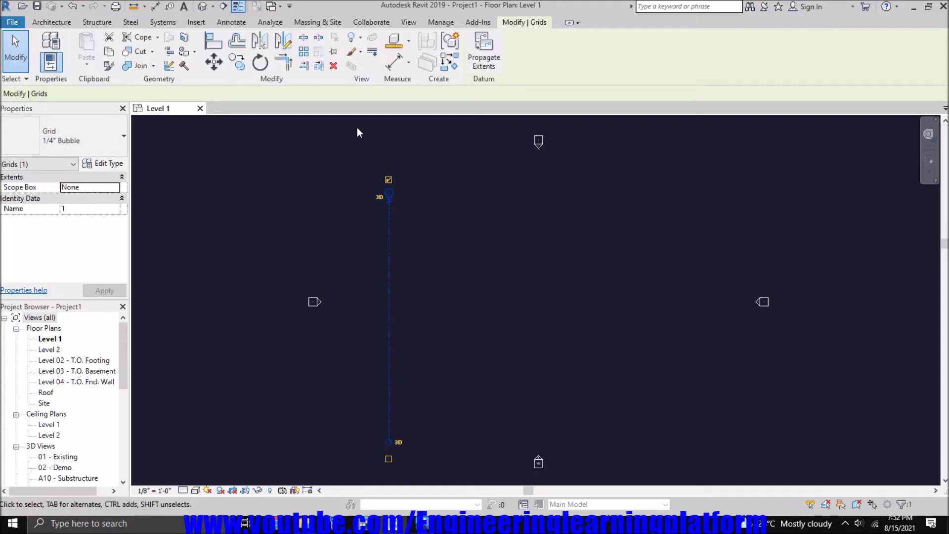
scroll(398, 201, up, 4)
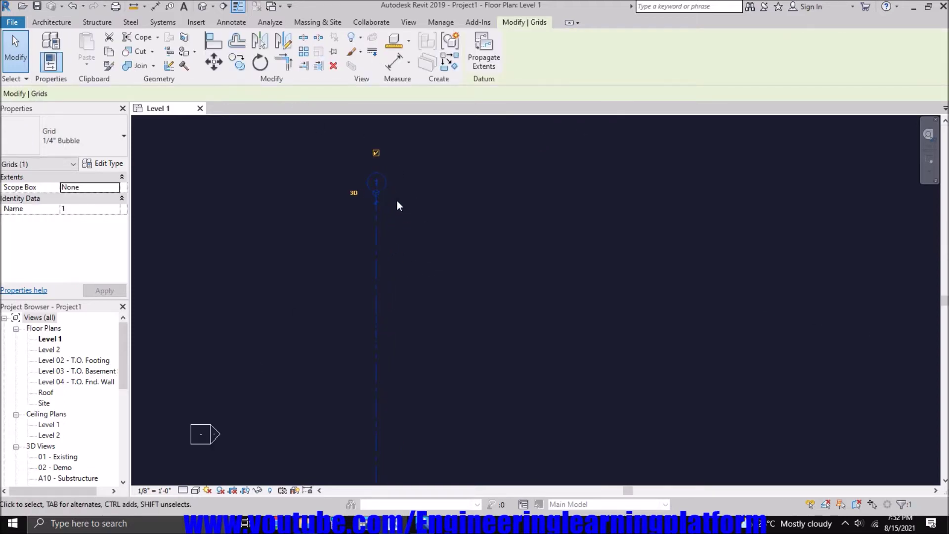
key(Escape)
click(414, 524)
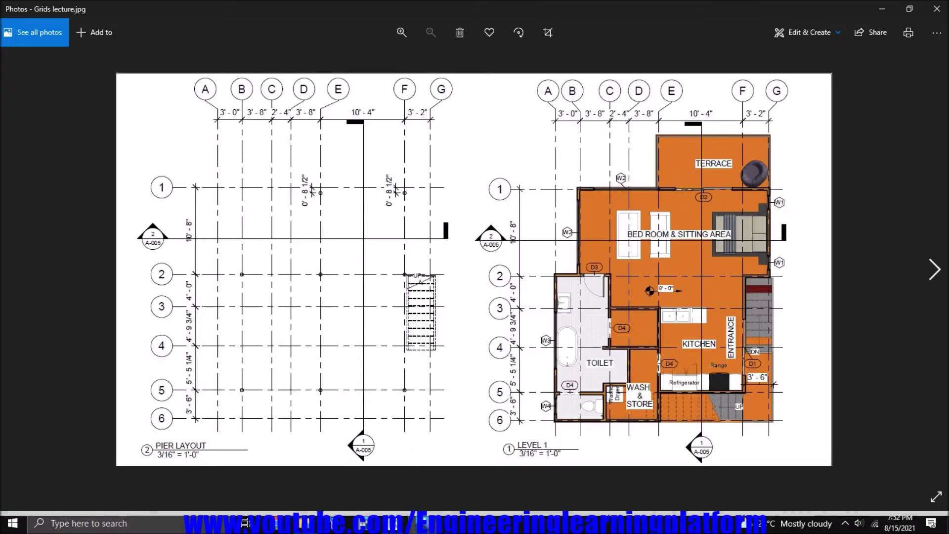
click(413, 524)
Rename the vertical grid's bubble to A
double_click(378, 183)
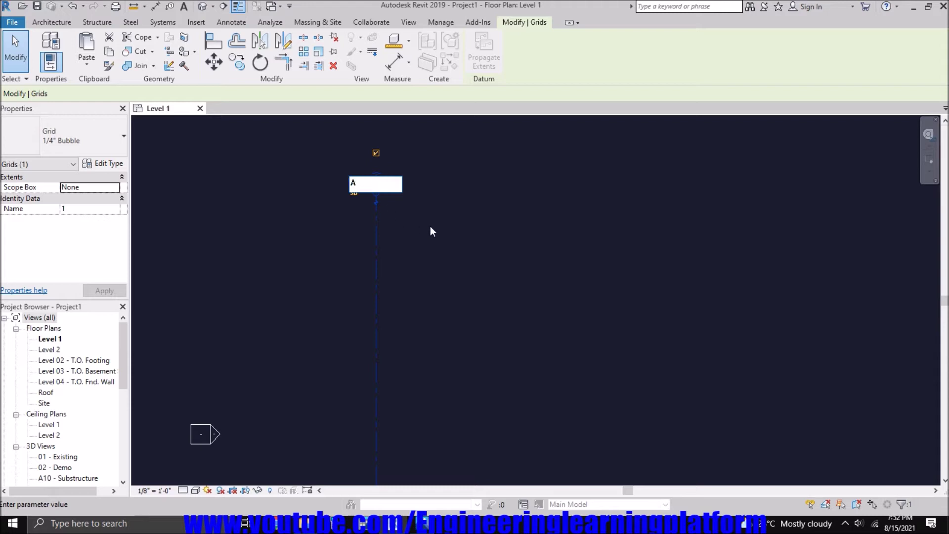
key(Return)
key(Escape)
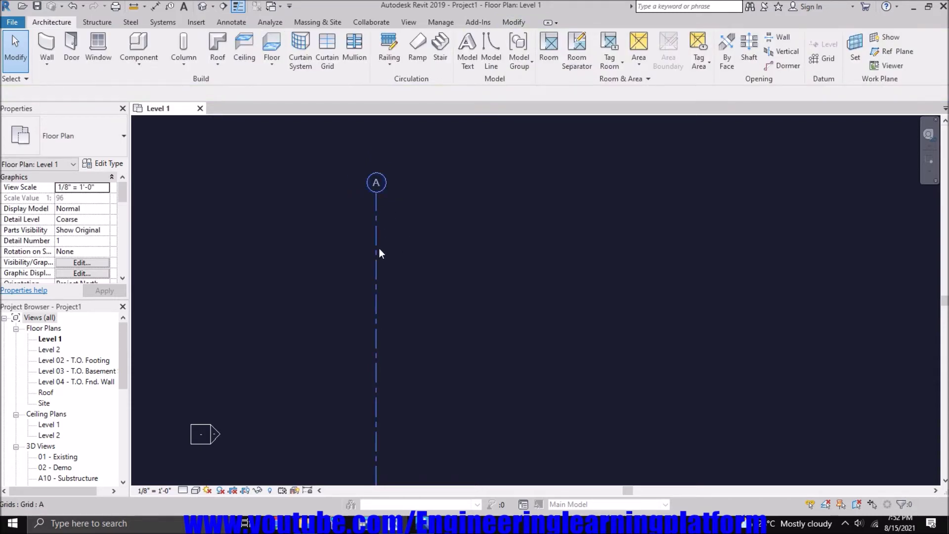
Copy grid A 3' to the right to create grid B, then view the reference plan
click(379, 248)
click(237, 62)
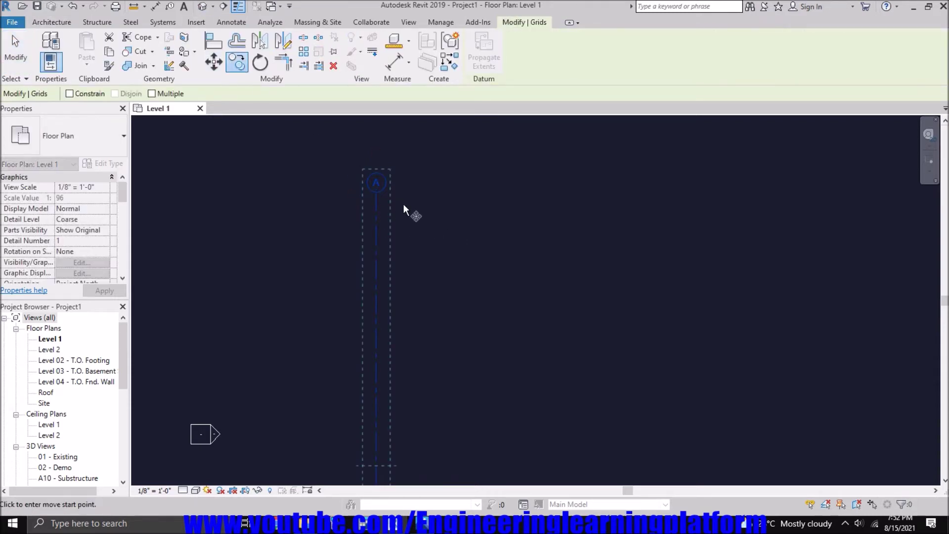
click(379, 195)
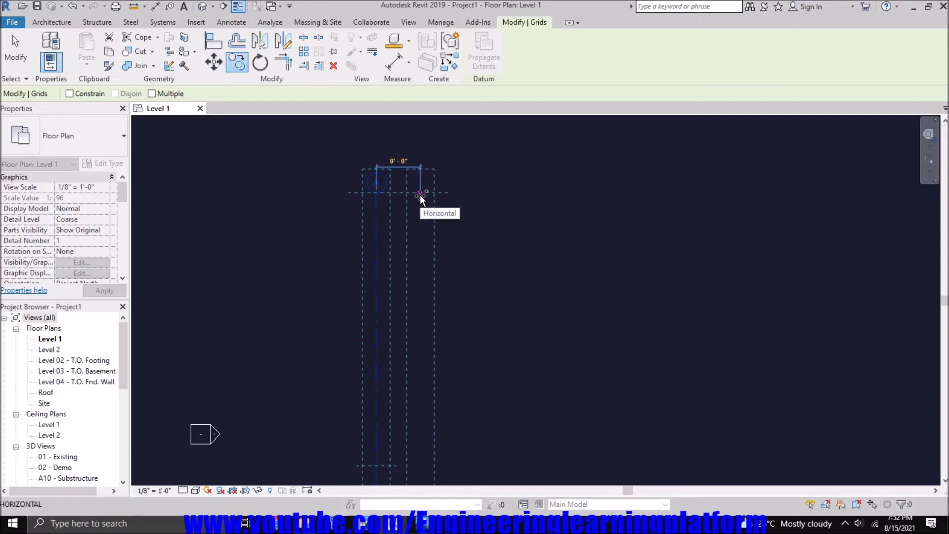
text(3')
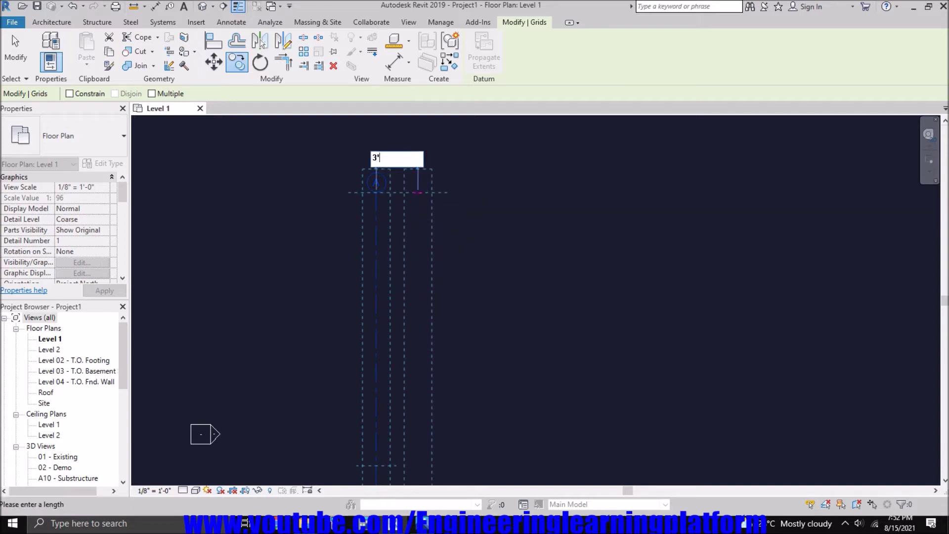
key(Return)
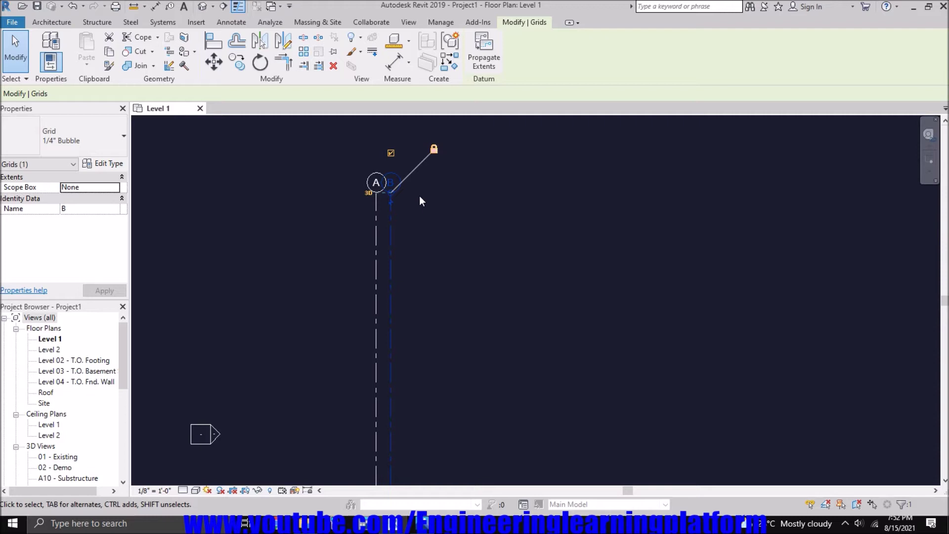
click(419, 196)
scroll(382, 201, up, 2)
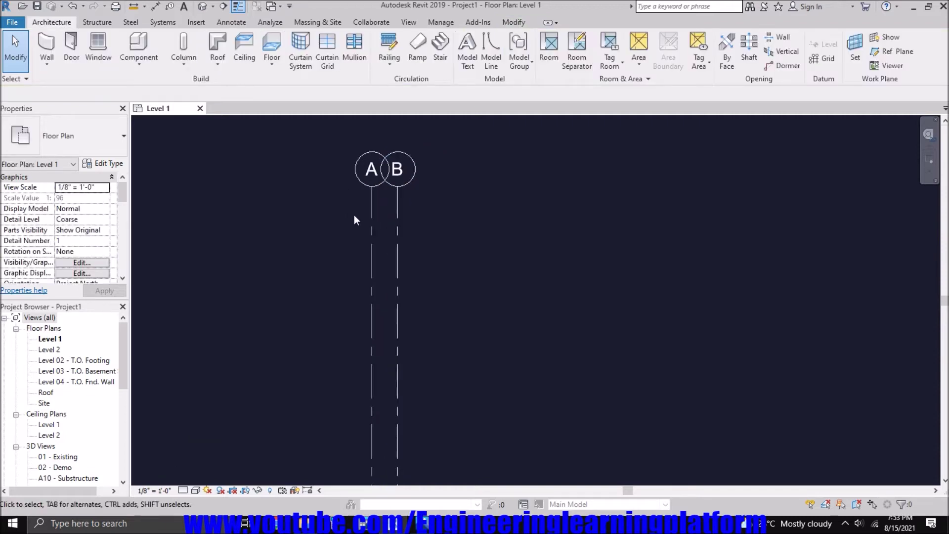
key(alt+Tab)
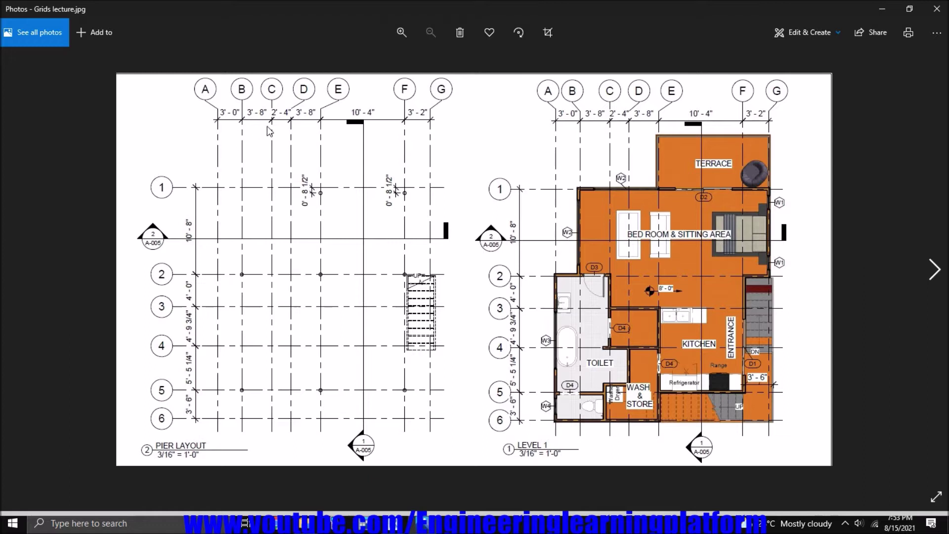
Multiple-copy grid B with constrain on, placing grid C at 3'8" and D at 2'4"
click(399, 515)
click(399, 309)
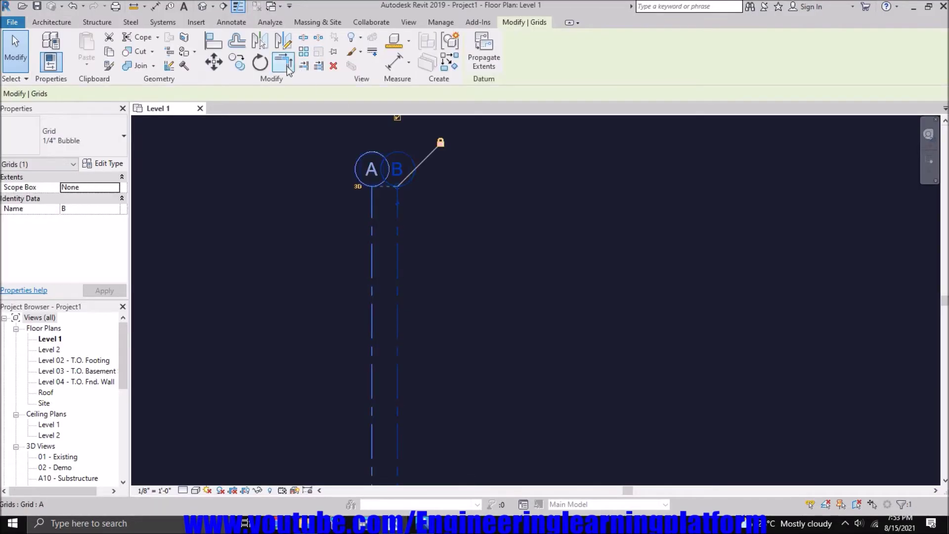
click(237, 63)
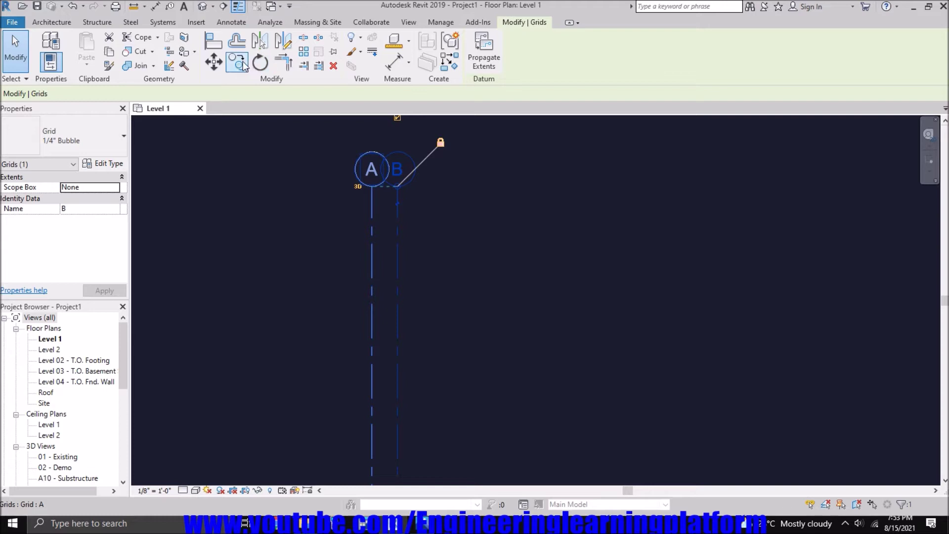
click(397, 187)
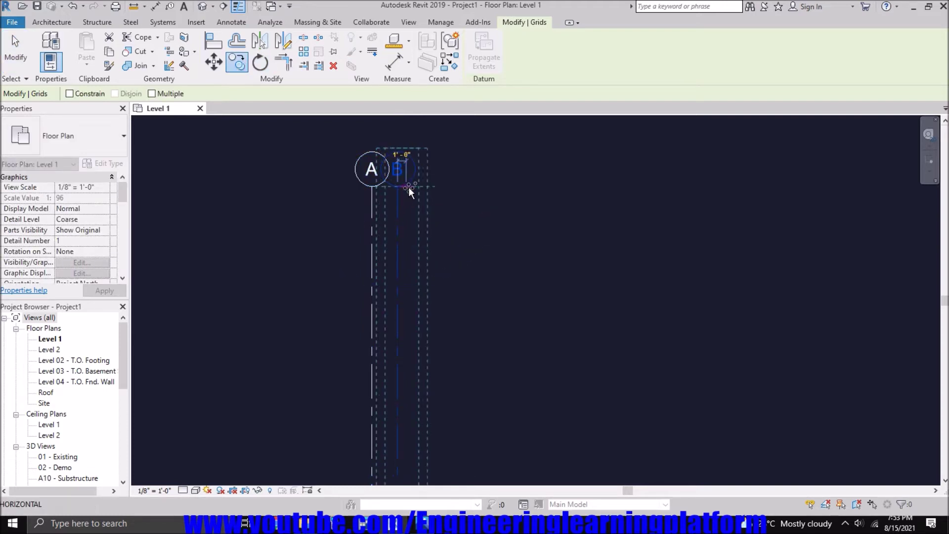
click(171, 95)
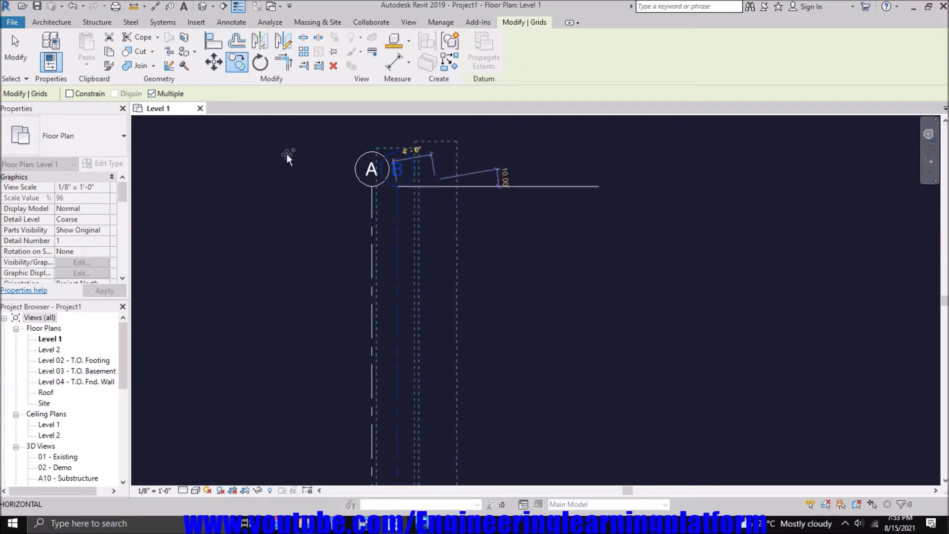
click(87, 94)
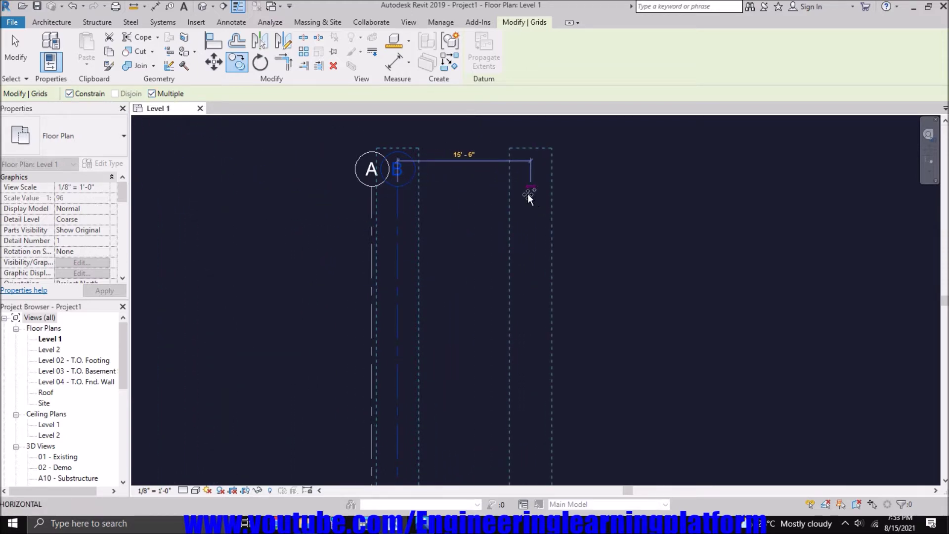
text(3)
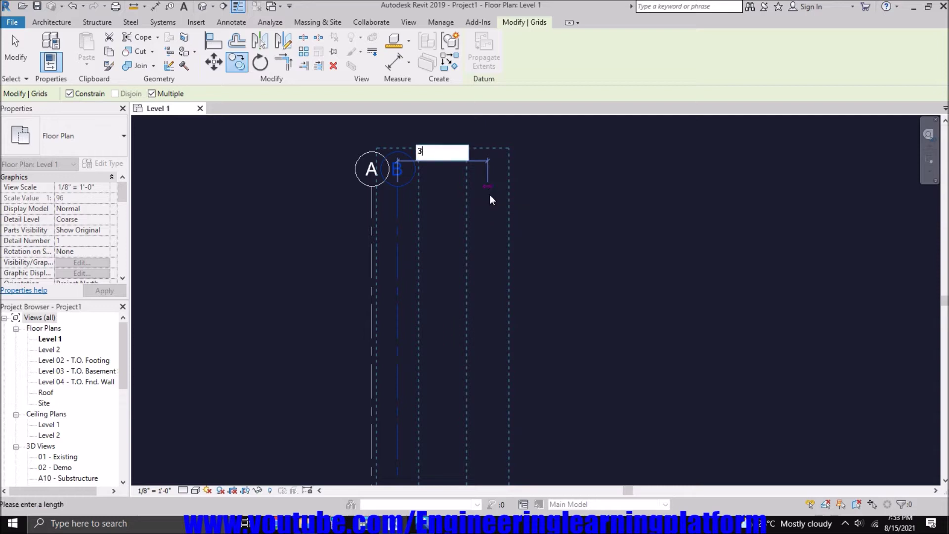
text('8)
key(Return)
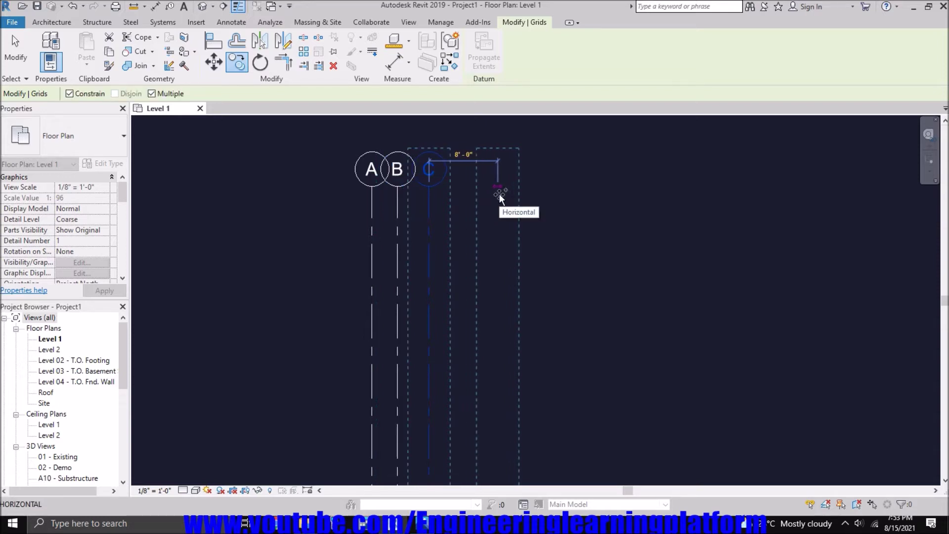
text(2'4)
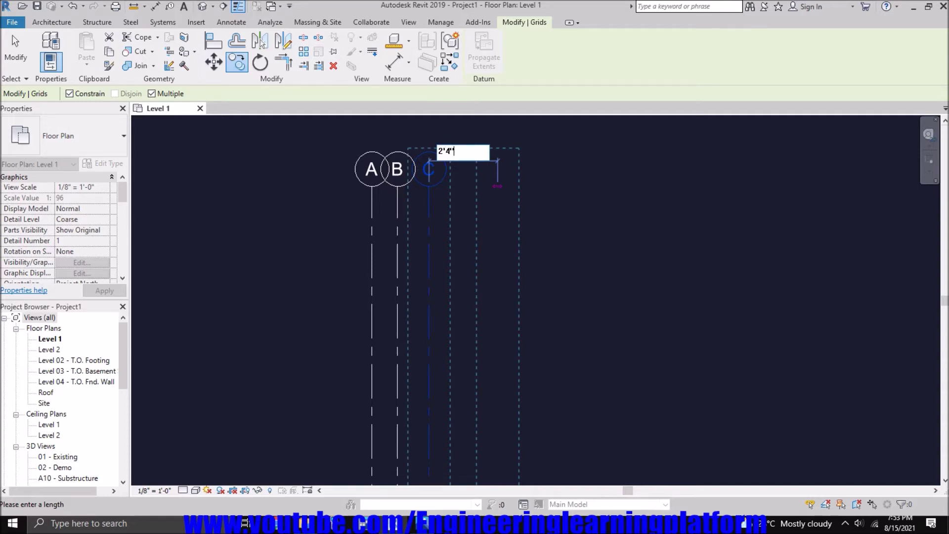
key(Return)
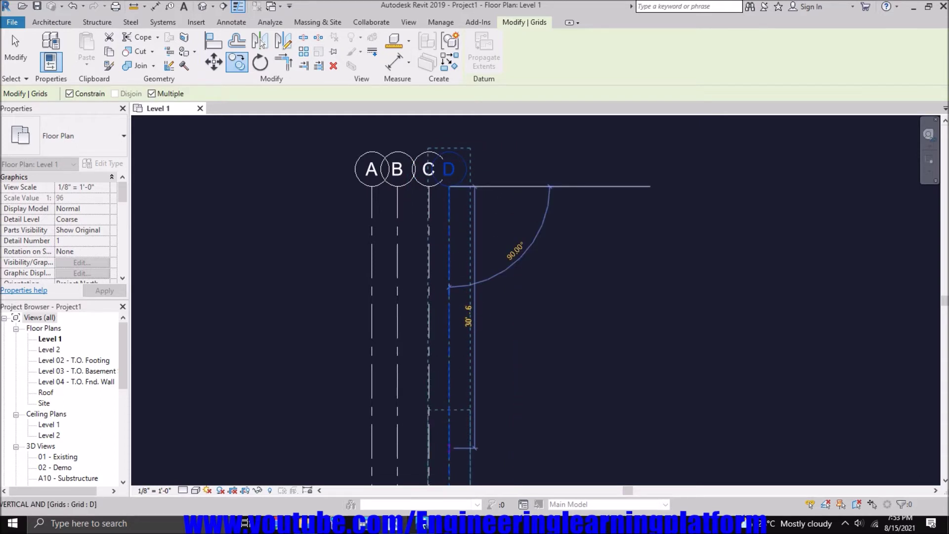
After checking the reference, place grid E at 3'8" and grid F at 10'4"
click(426, 526)
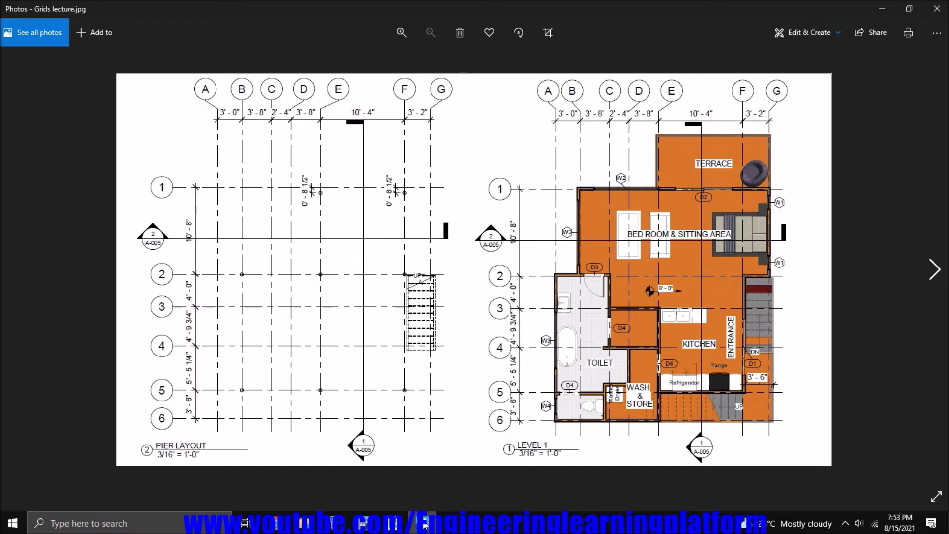
click(424, 525)
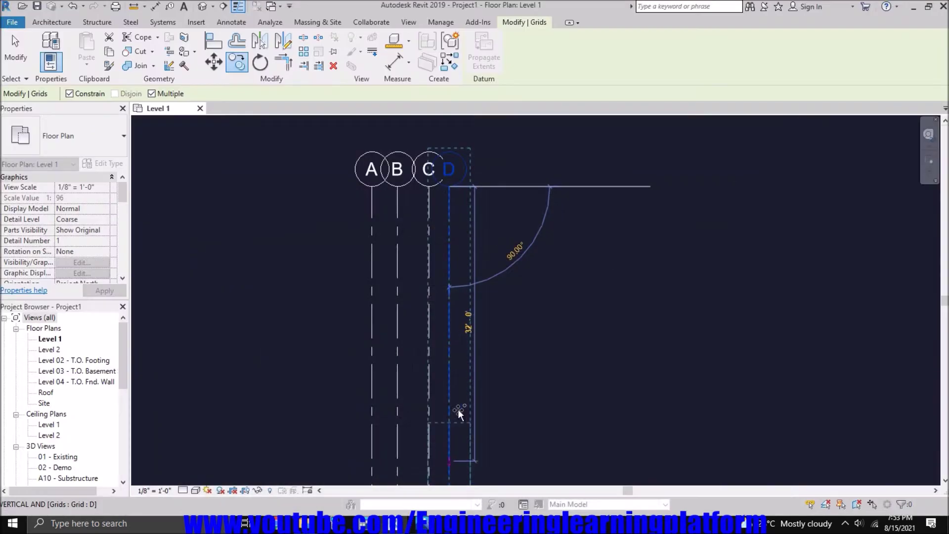
text(3'8)
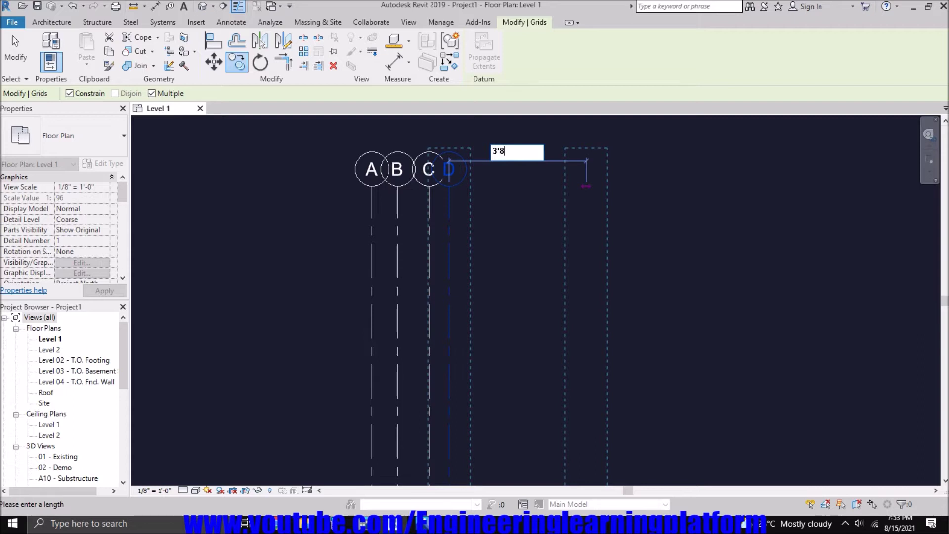
key(Return)
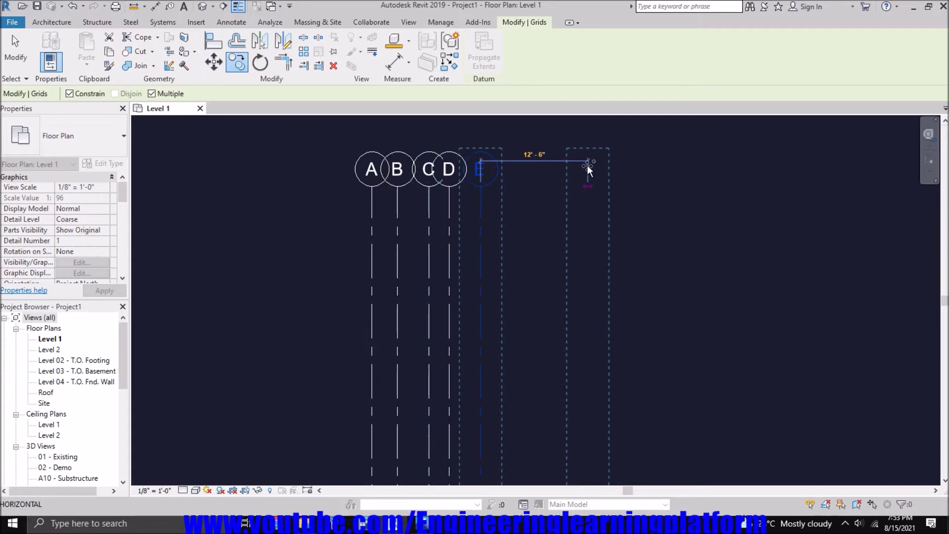
text(10)
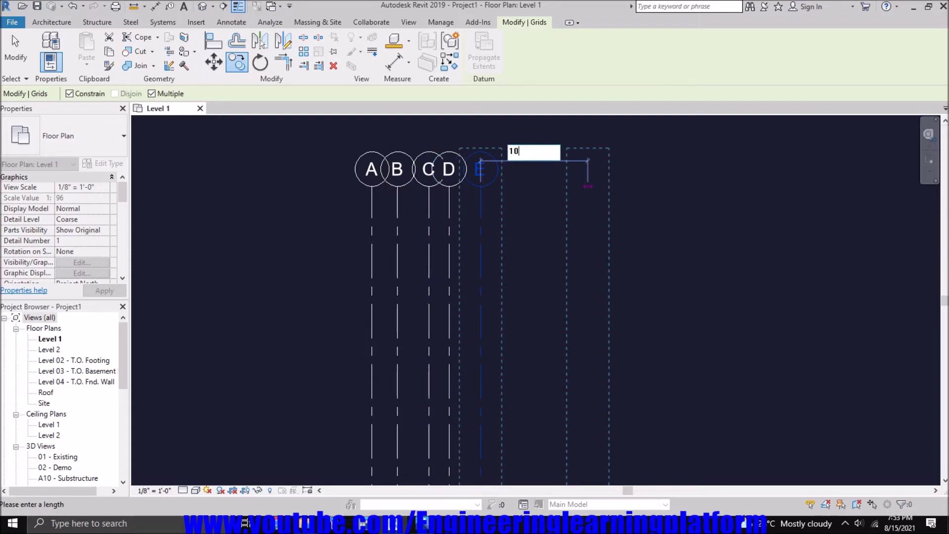
text('4)
key(Return)
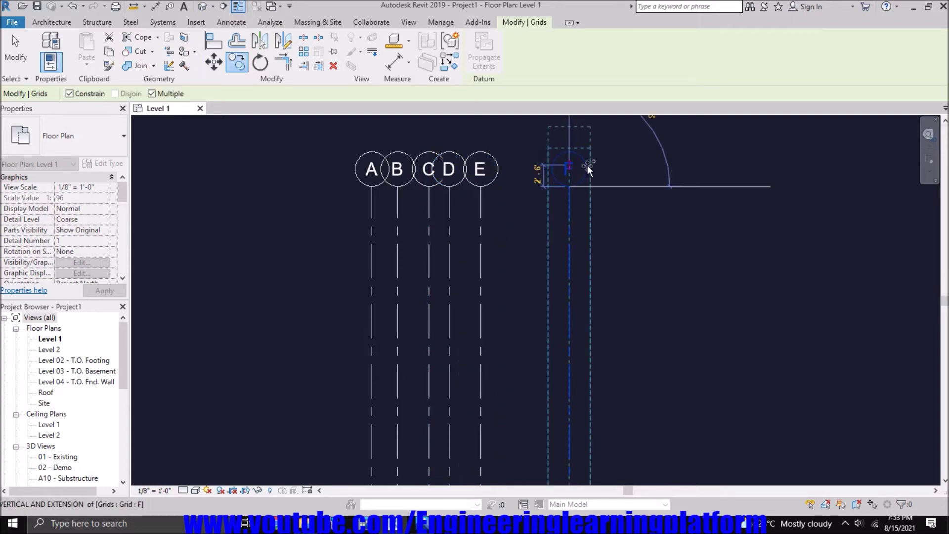
Place grid G 3' beyond F and end the grid copying
key(alt+Tab)
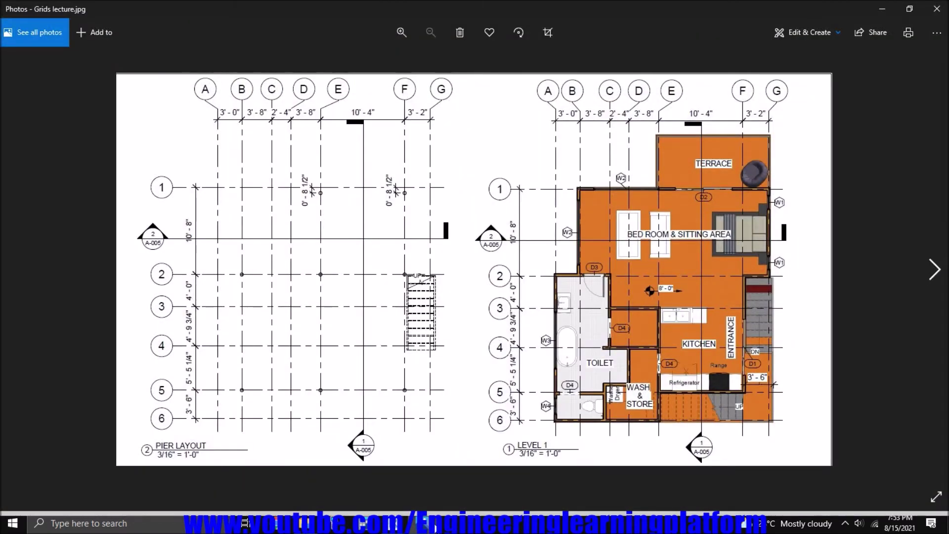
key(alt+Tab)
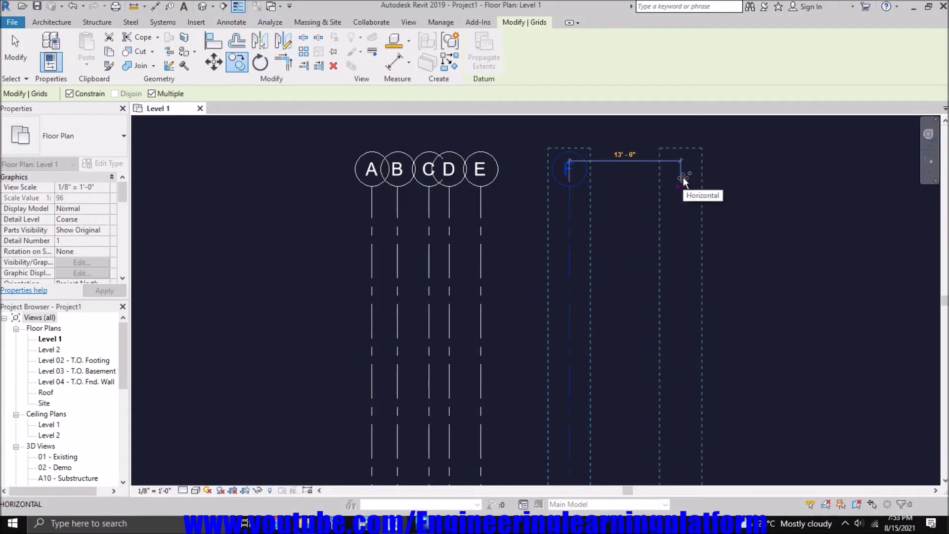
text(3'2)
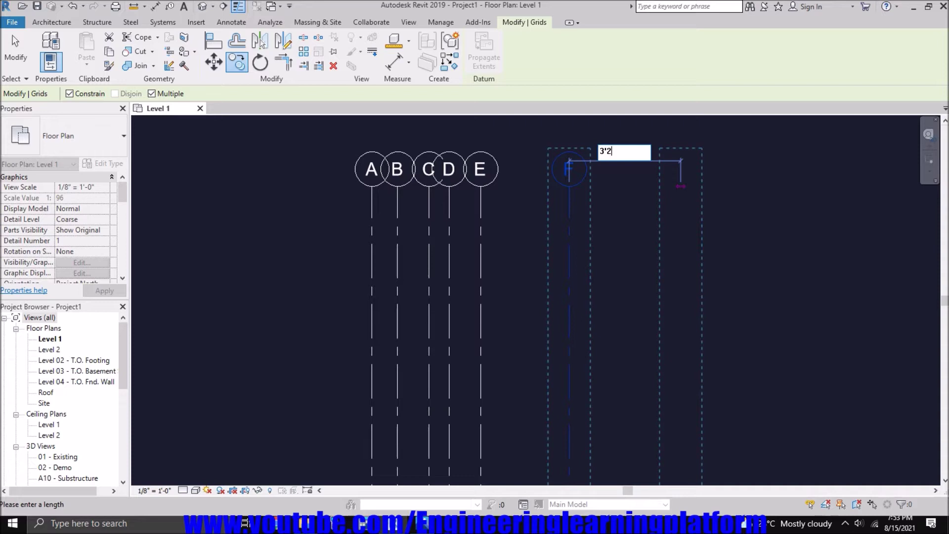
key(Return)
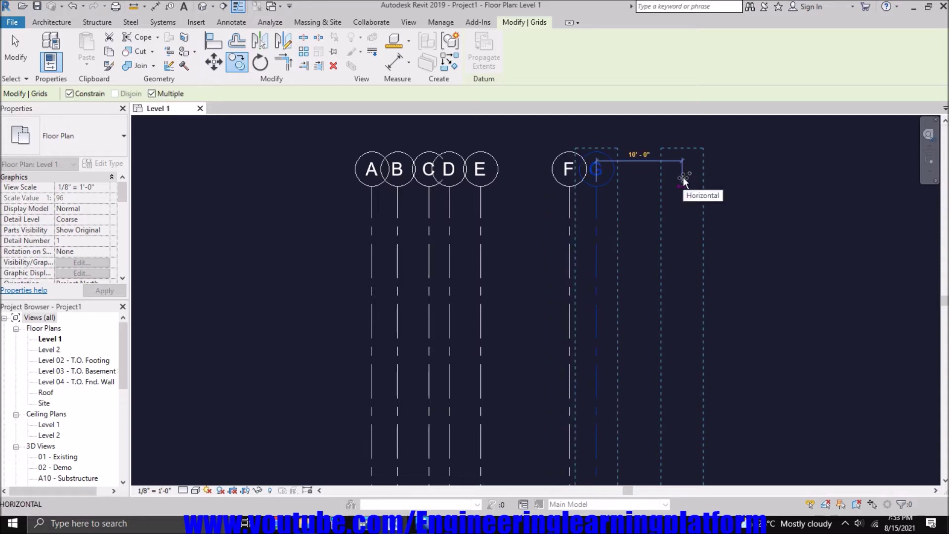
right_click(685, 182)
click(696, 185)
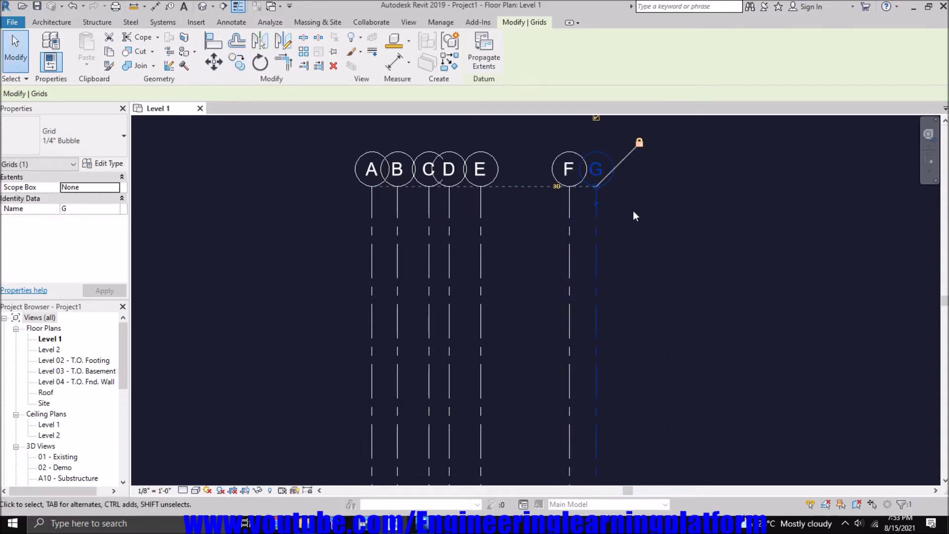
click(633, 212)
scroll(503, 216, down, 1)
Set the Level 1 view scale to 1/4" = 1'-0" in Properties and apply it
middle_drag(485, 218, 452, 201)
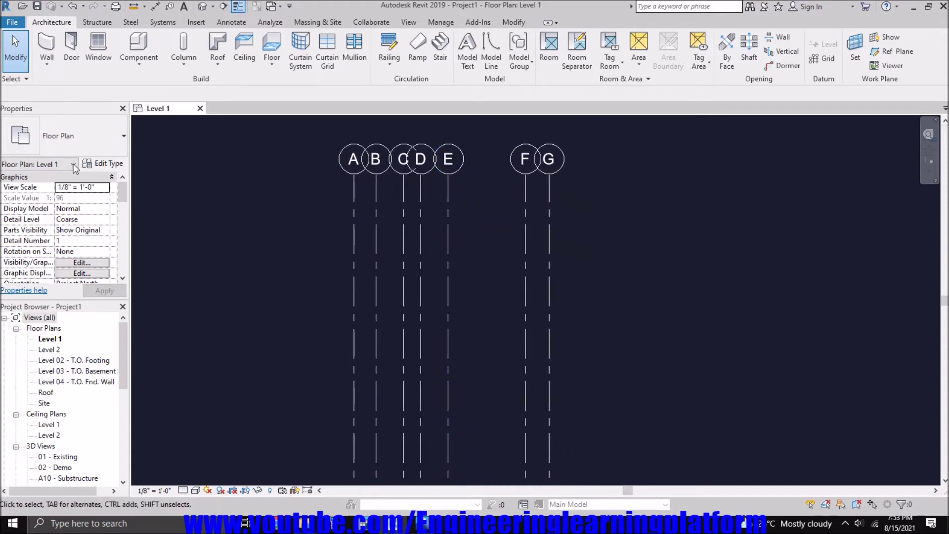
click(94, 187)
click(105, 188)
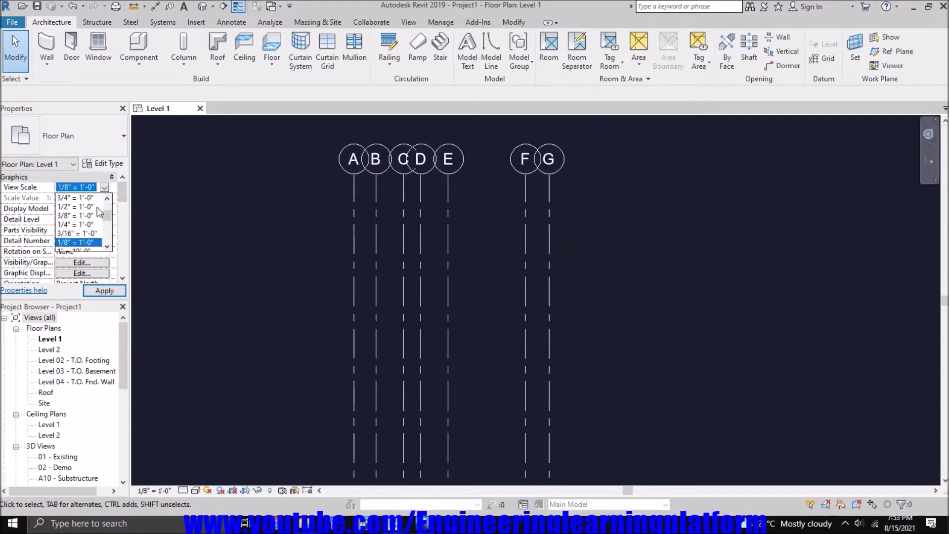
click(83, 225)
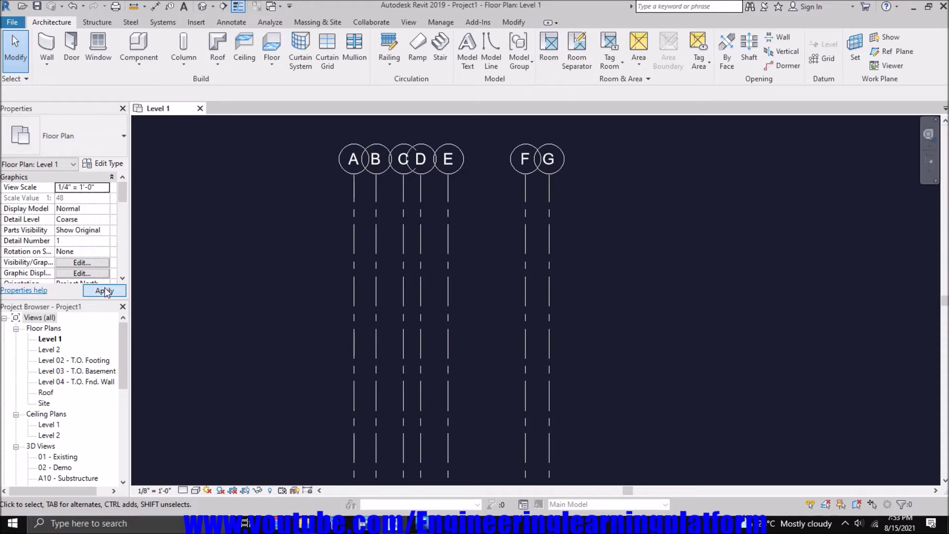
click(105, 290)
scroll(440, 201, down, 1)
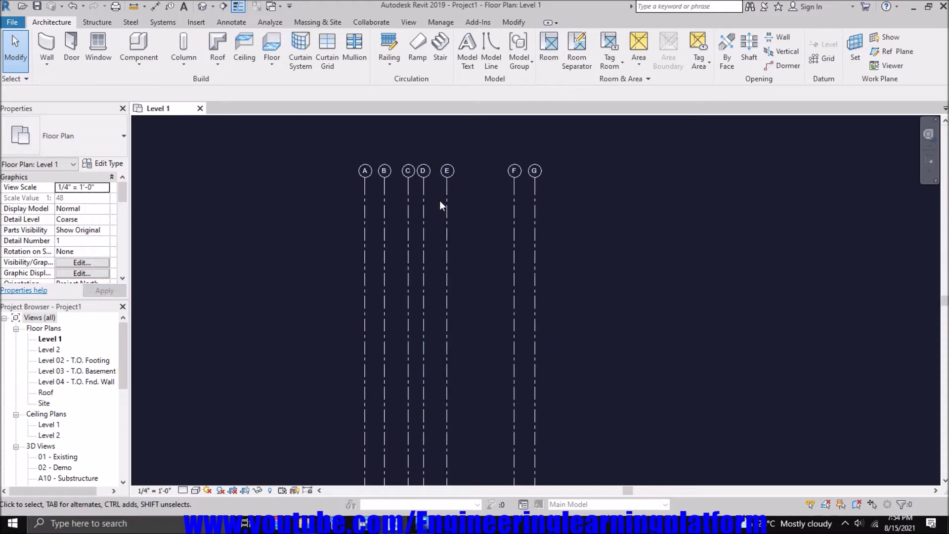
scroll(435, 197, down, 1)
scroll(421, 183, up, 4)
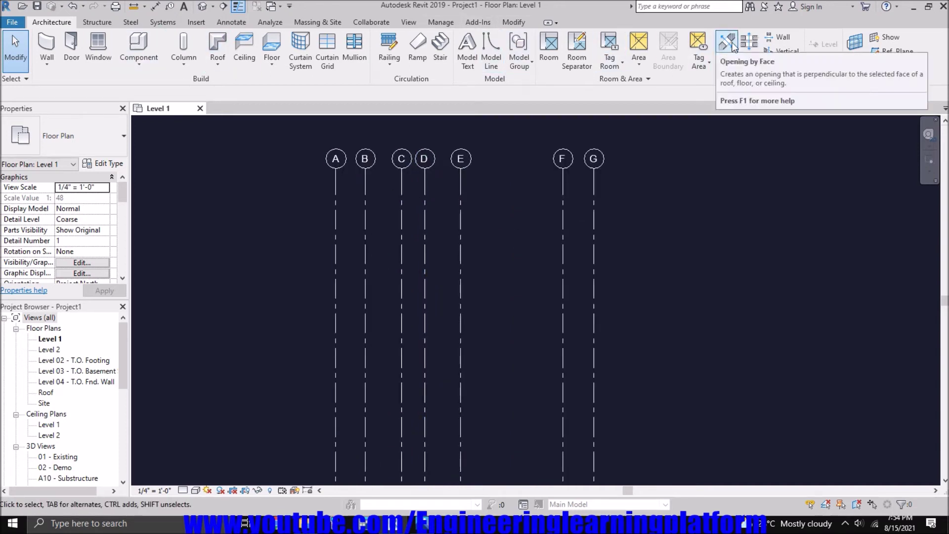
Switch between the Structure and Architecture ribbon tools, ending on Structure
click(92, 24)
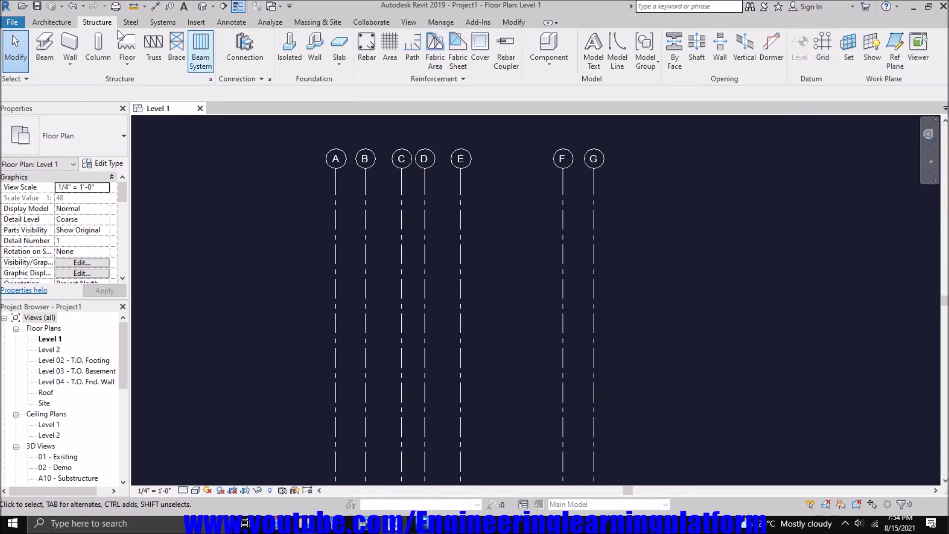
click(51, 22)
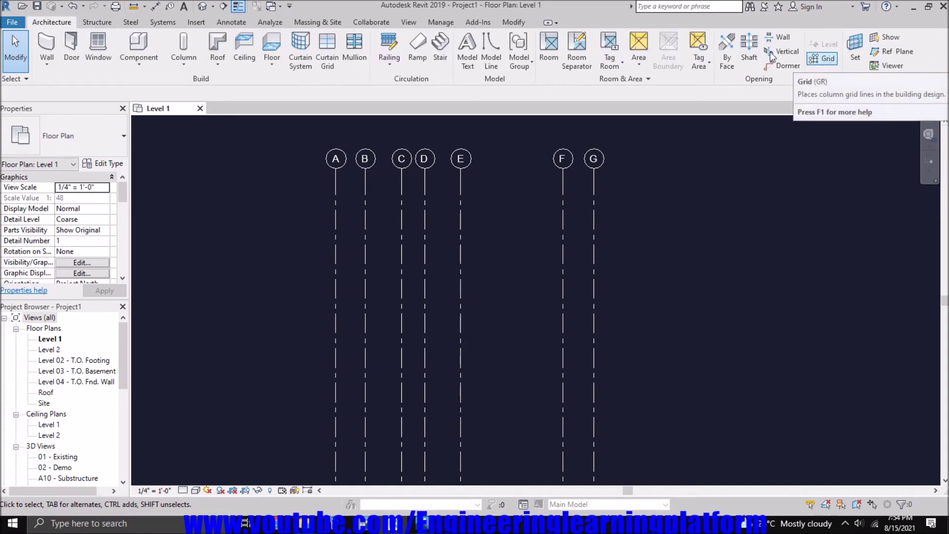
click(97, 22)
Draw a horizontal grid right-to-left across grids A–G
click(823, 45)
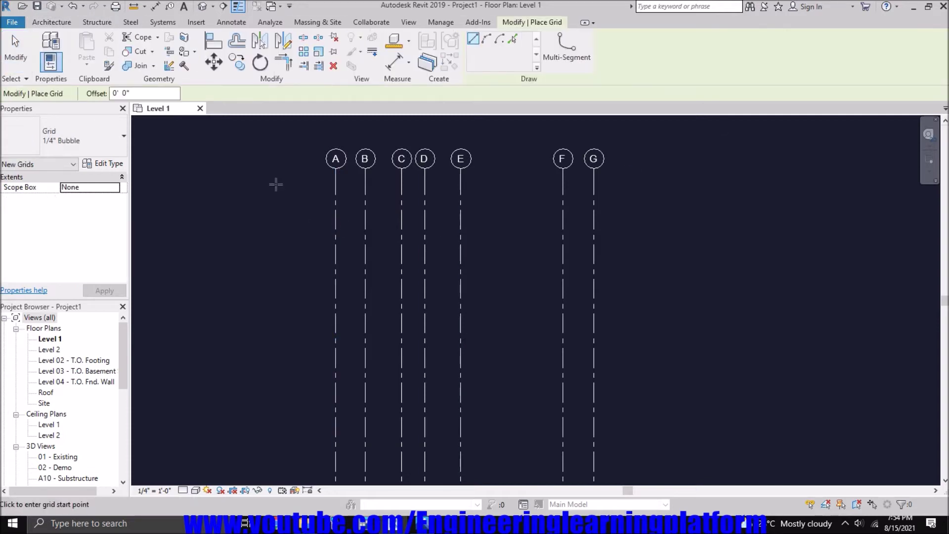
right_click(510, 143)
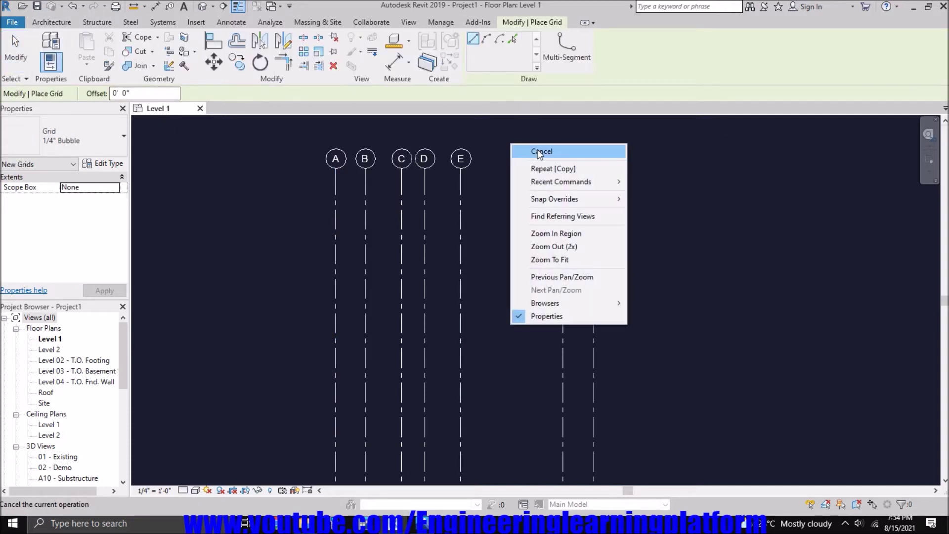
click(539, 151)
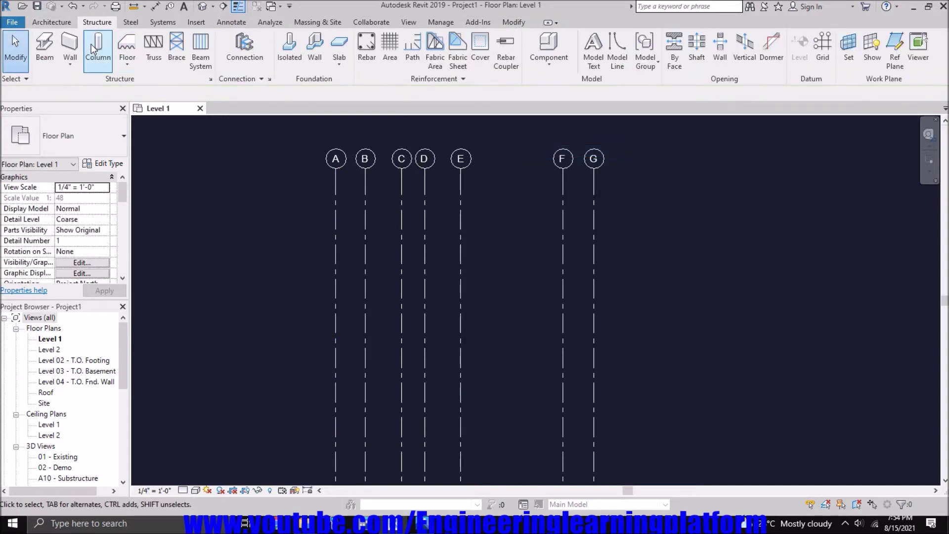
click(826, 57)
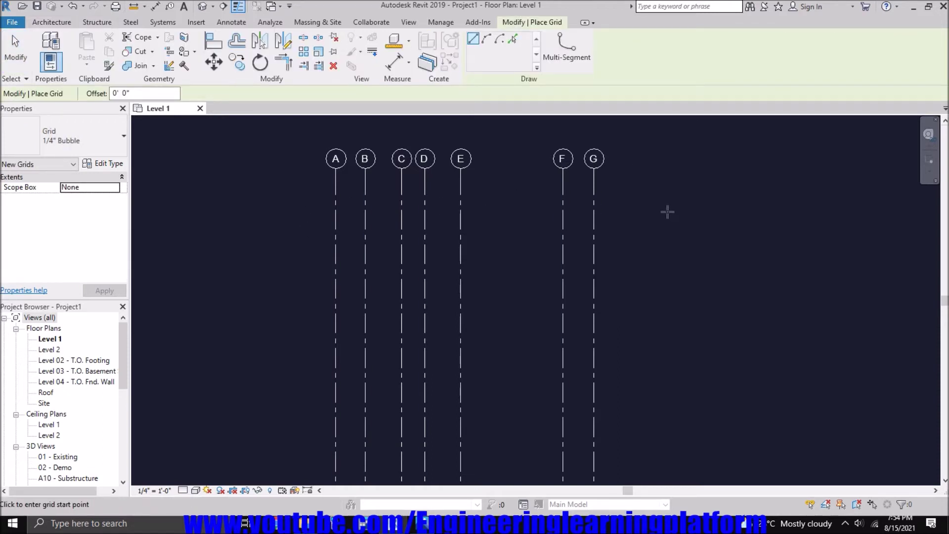
click(869, 212)
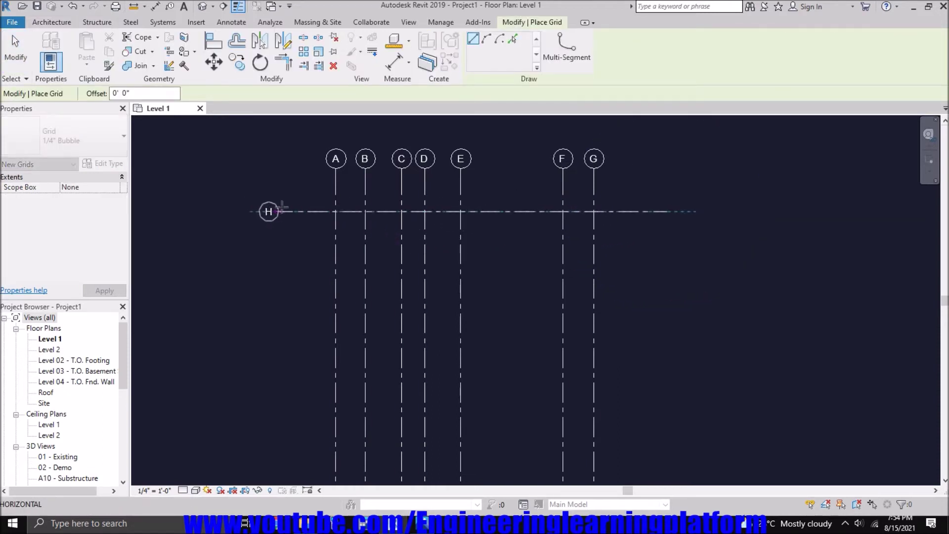
click(286, 211)
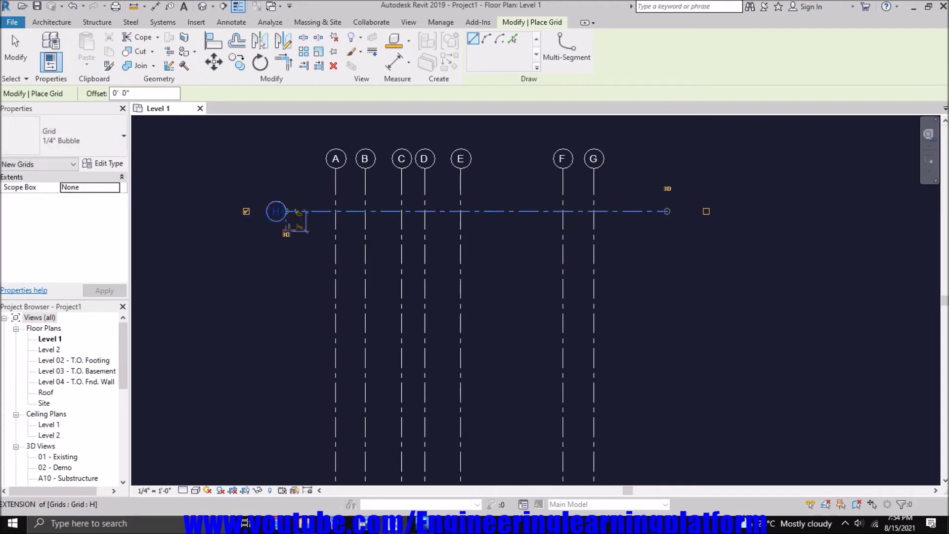
right_click(308, 253)
click(321, 262)
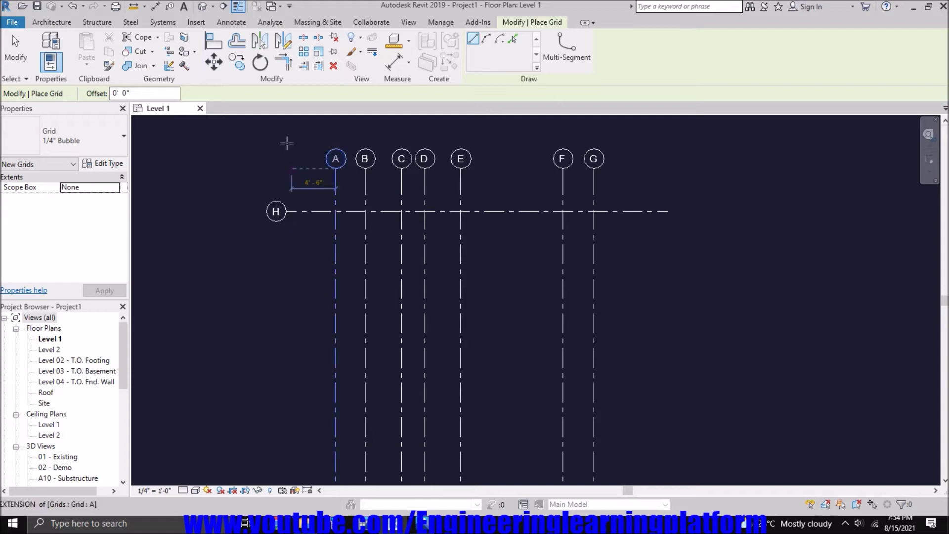
right_click(262, 151)
click(288, 160)
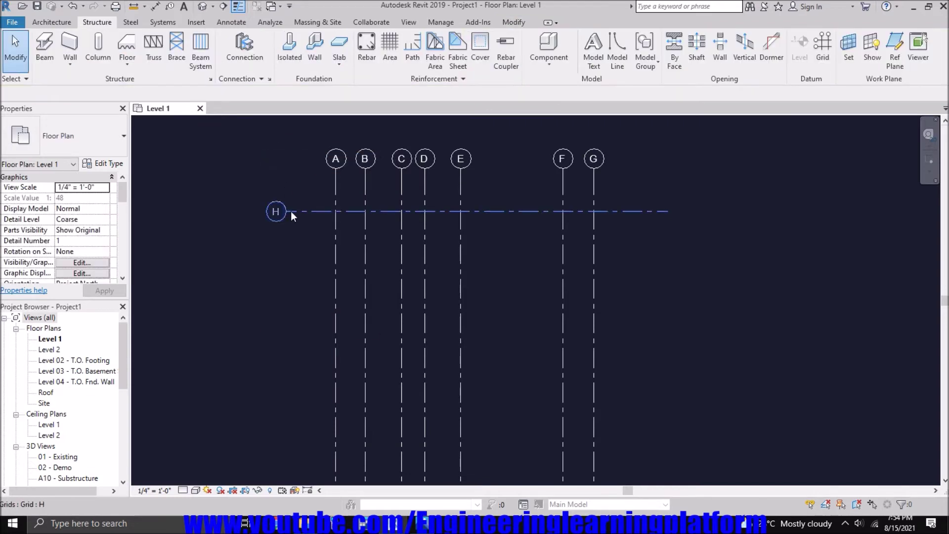
Rename the horizontal grid to 1 and bring up the reference plan
click(276, 212)
click(276, 213)
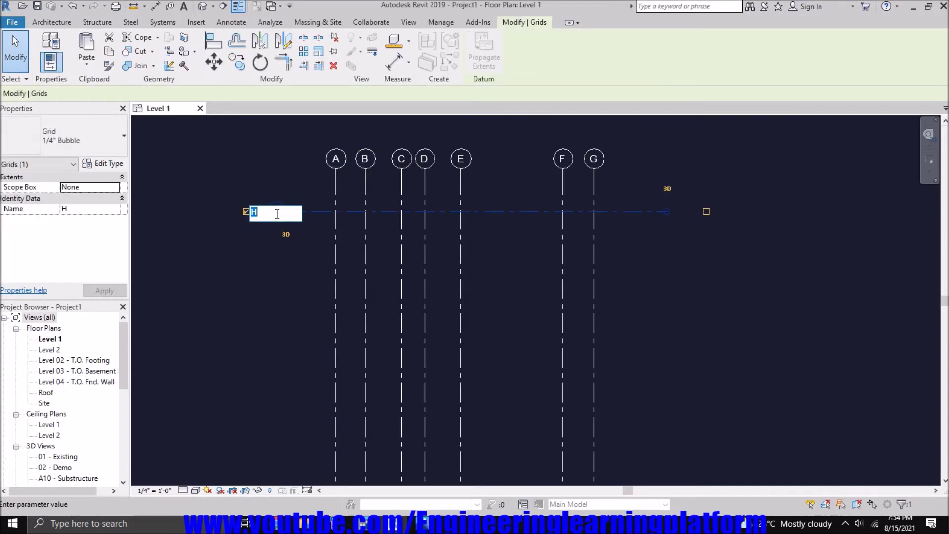
text(1)
key(Return)
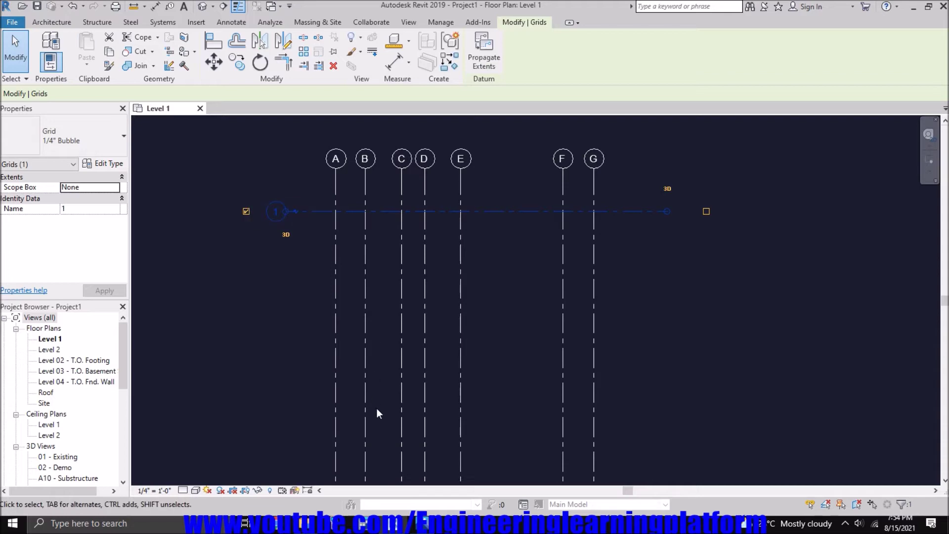
click(283, 402)
key(alt+Tab)
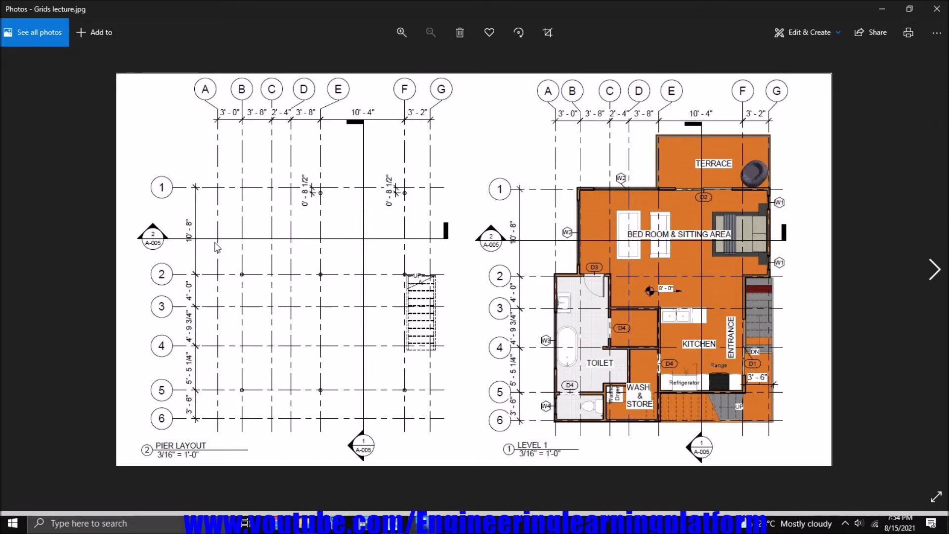
Compare grid 1 against the reference plan image
click(405, 523)
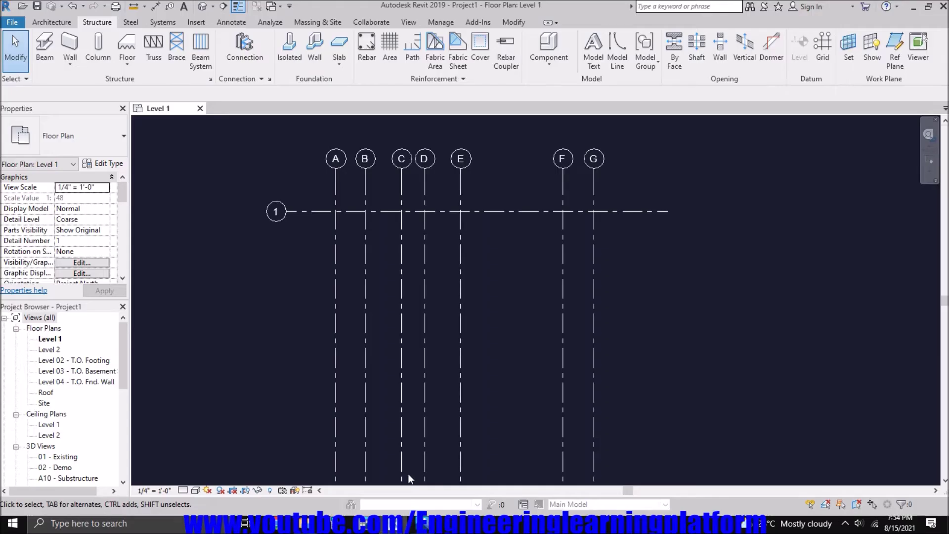
click(314, 210)
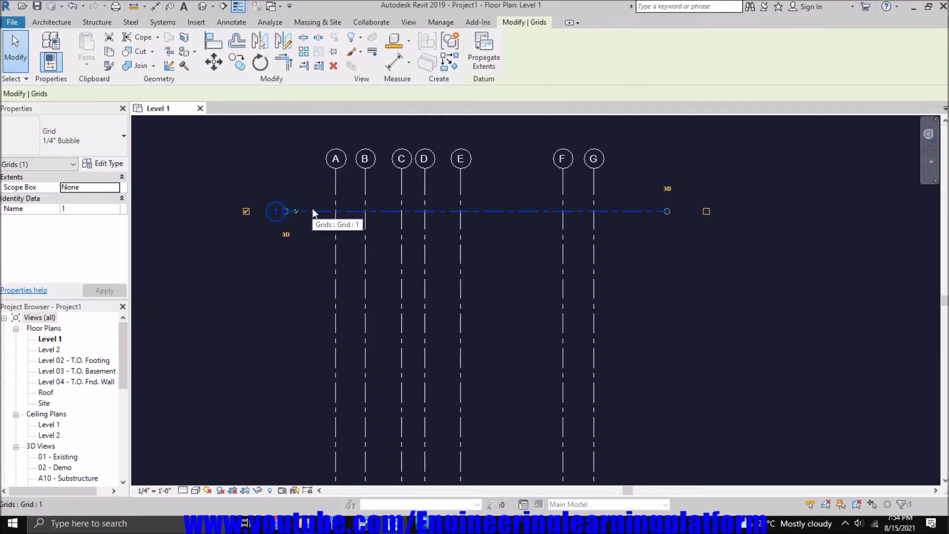
click(275, 299)
key(alt+Tab)
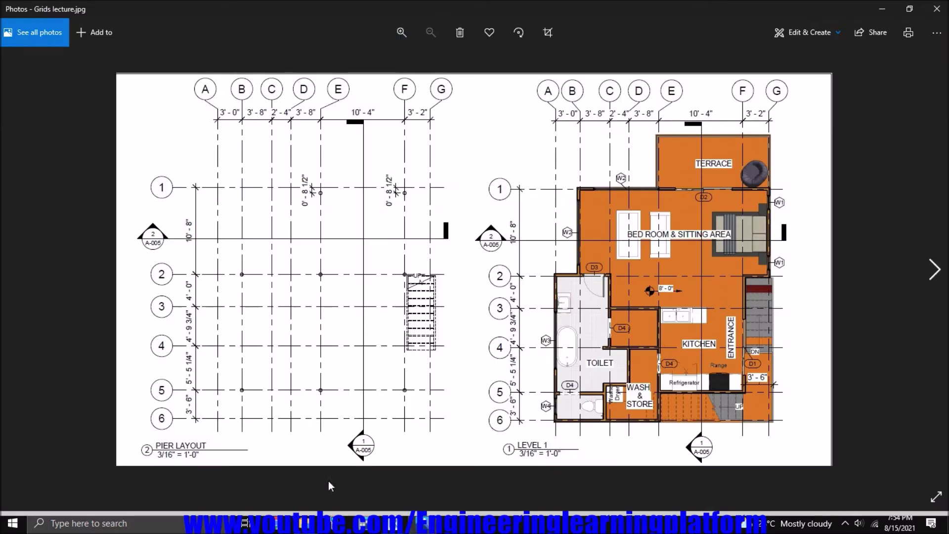
key(alt+Tab)
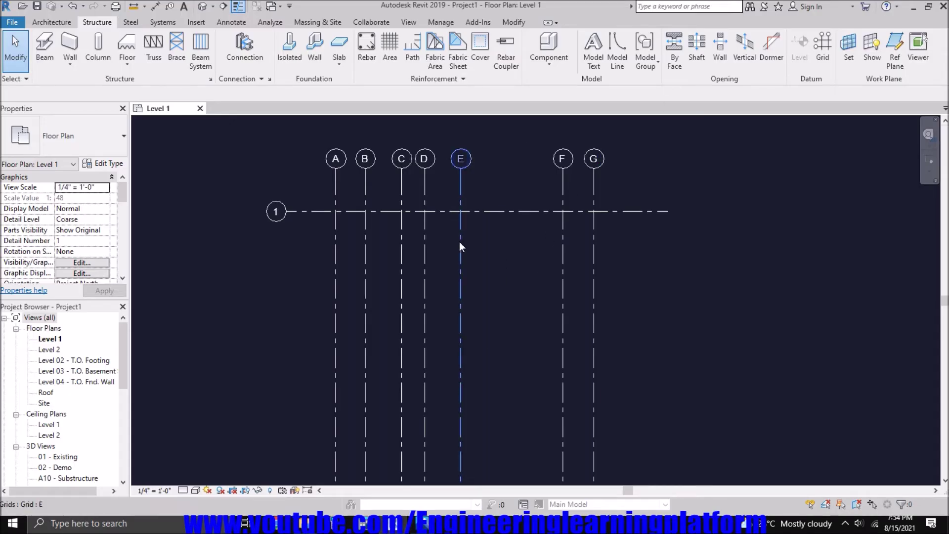
Start a multiple copy of grid 1 and place the first two copies below it
click(510, 212)
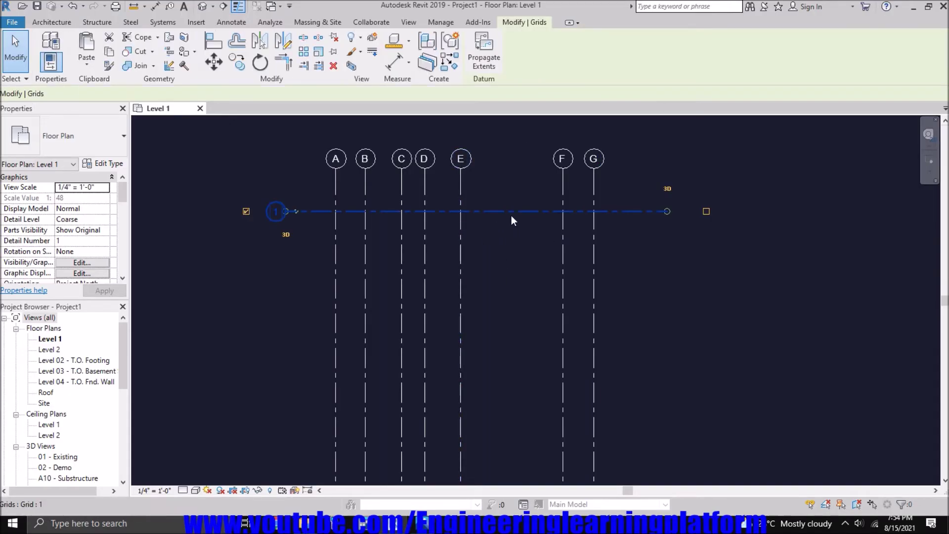
click(238, 63)
click(220, 200)
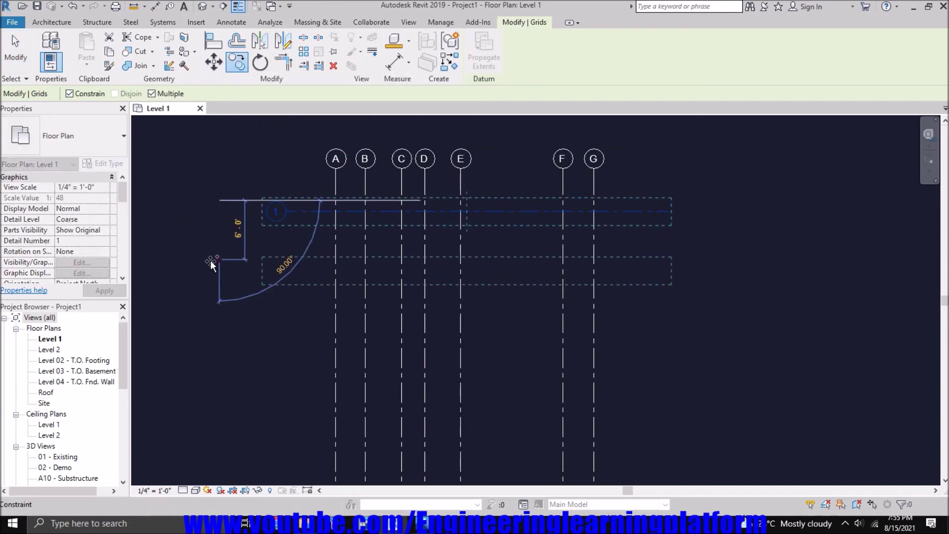
scroll(212, 267, down, 1)
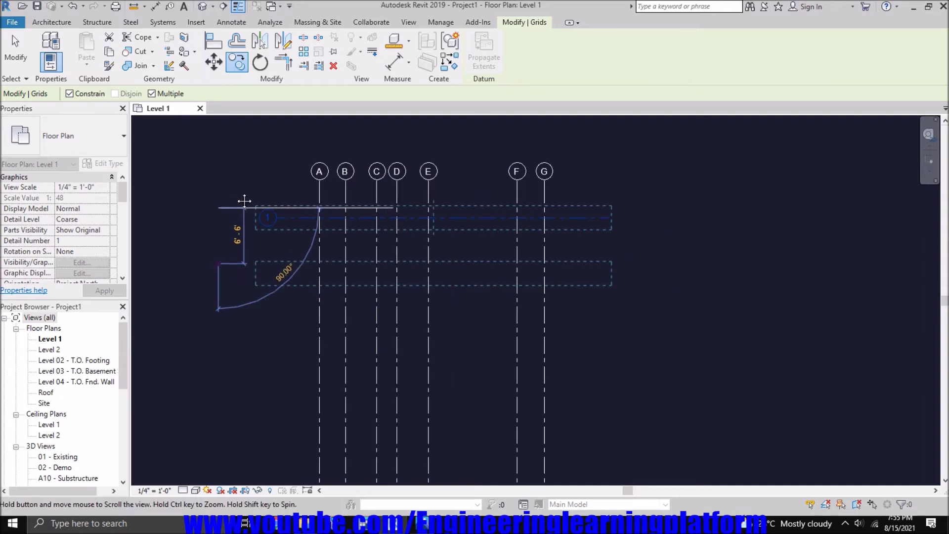
mouse_move(236, 307)
middle_down()
mouse_move(233, 199)
mouse_move(238, 321)
middle_up()
scroll(228, 223, down, 1)
click(237, 321)
click(239, 360)
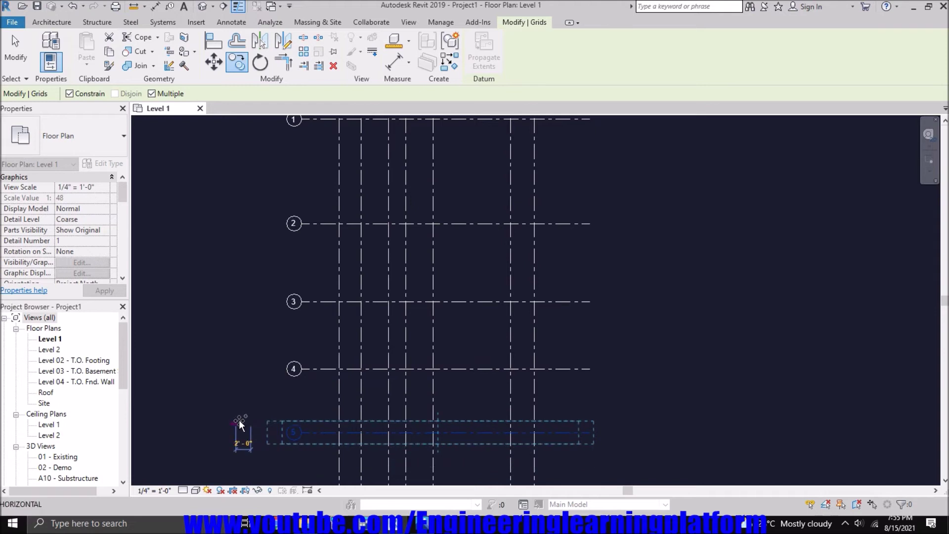
Place the remaining copies down to grid 6 and finish copying
middle_drag(239, 419, 240, 294)
click(240, 295)
click(233, 378)
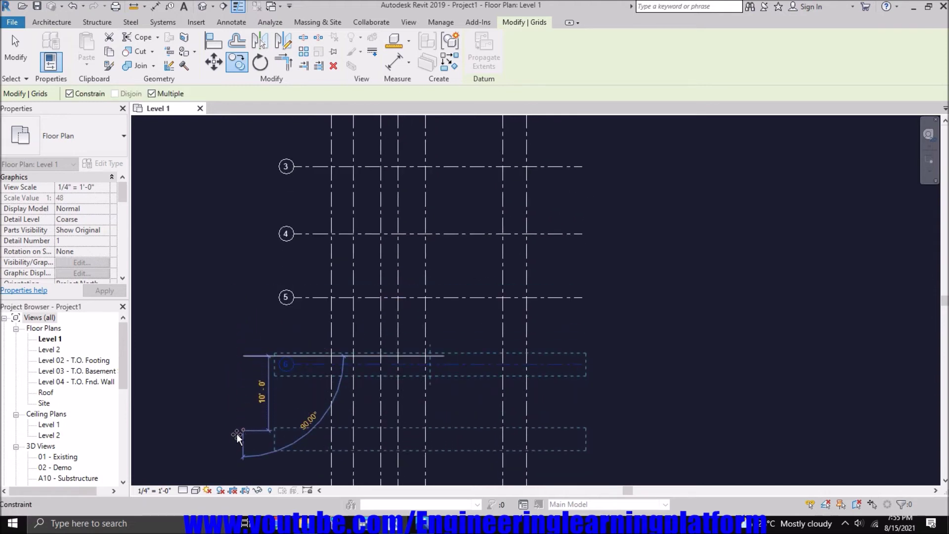
click(236, 434)
key(Escape)
key(Escape)
middle_drag(242, 219, 243, 339)
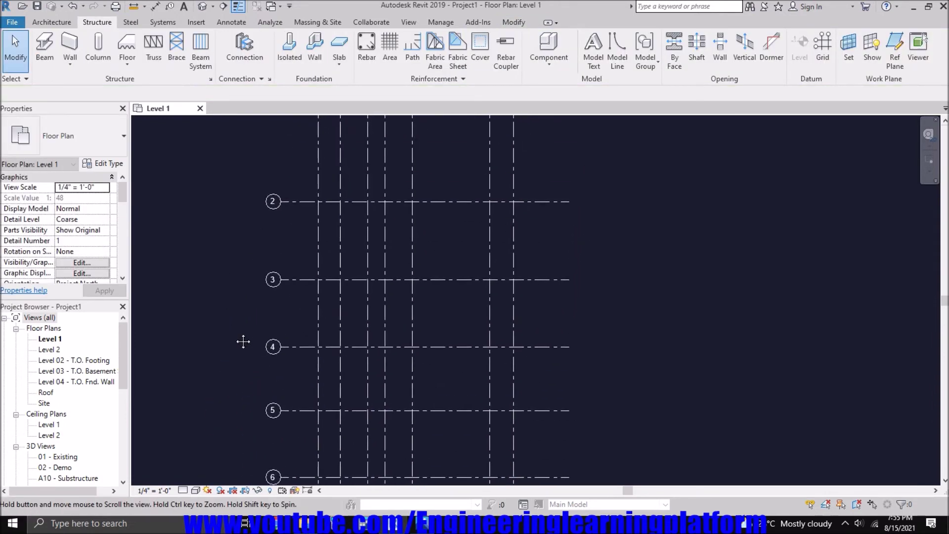
scroll(257, 223, up, 2)
click(317, 302)
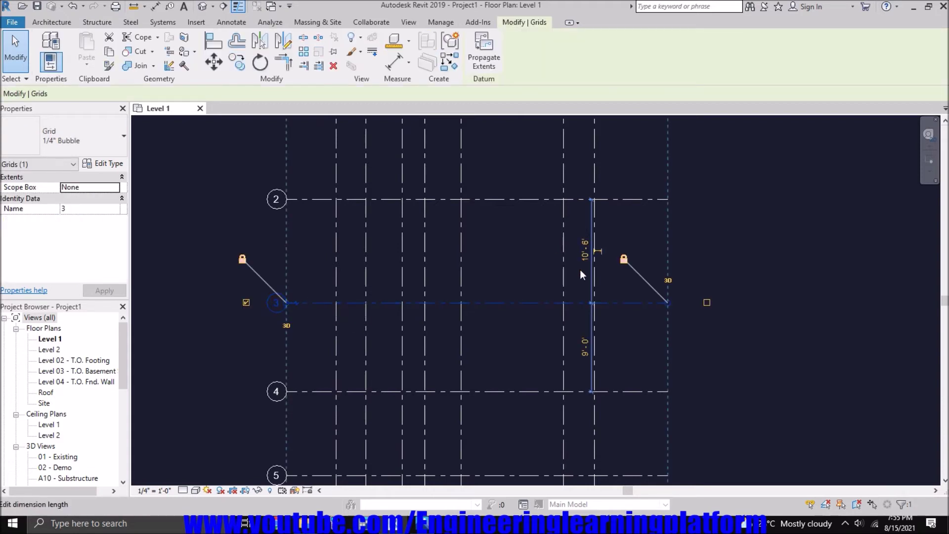
After checking the reference, change the grid 2–3 temporary dimension to 10'-8"
key(alt+Tab)
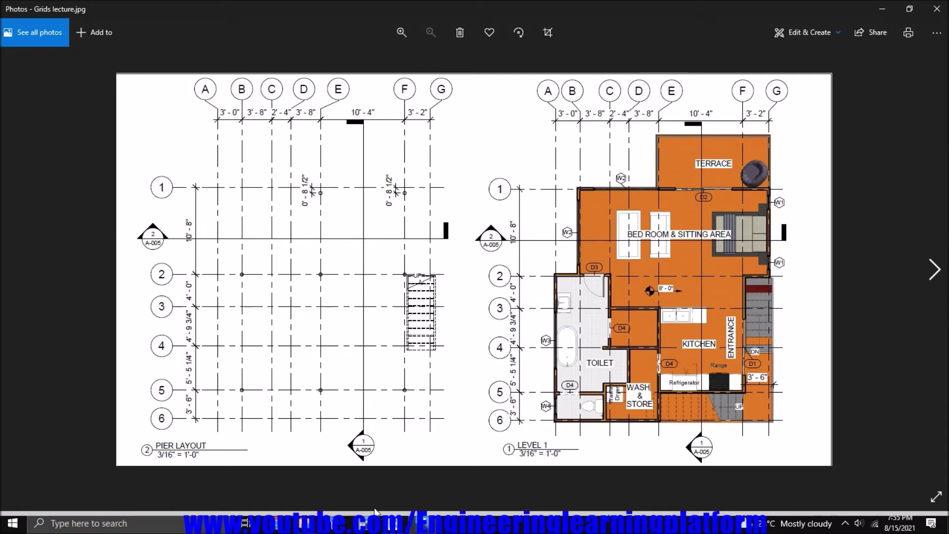
click(406, 523)
click(585, 247)
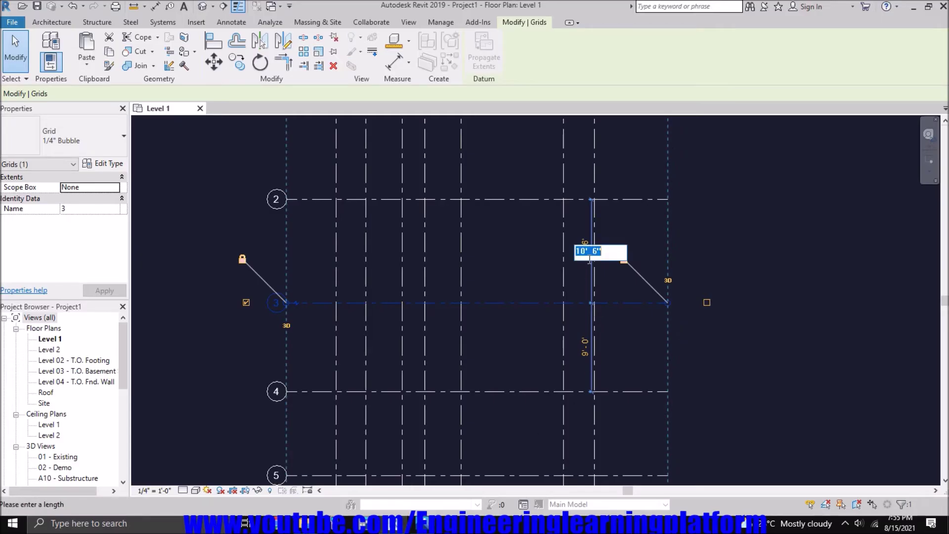
text(1)
key(Return)
key(Escape)
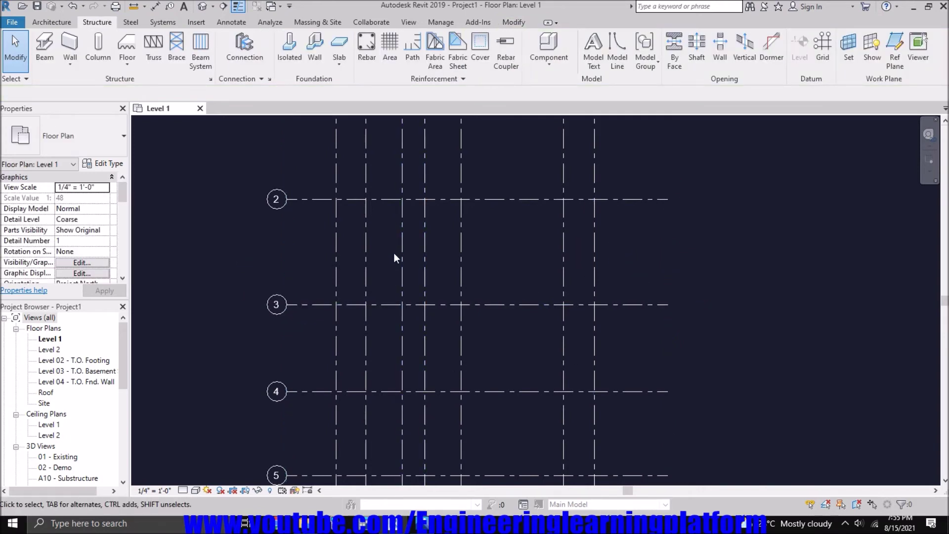
Space grid 2 10'-8" below grid 1
middle_drag(394, 254, 423, 402)
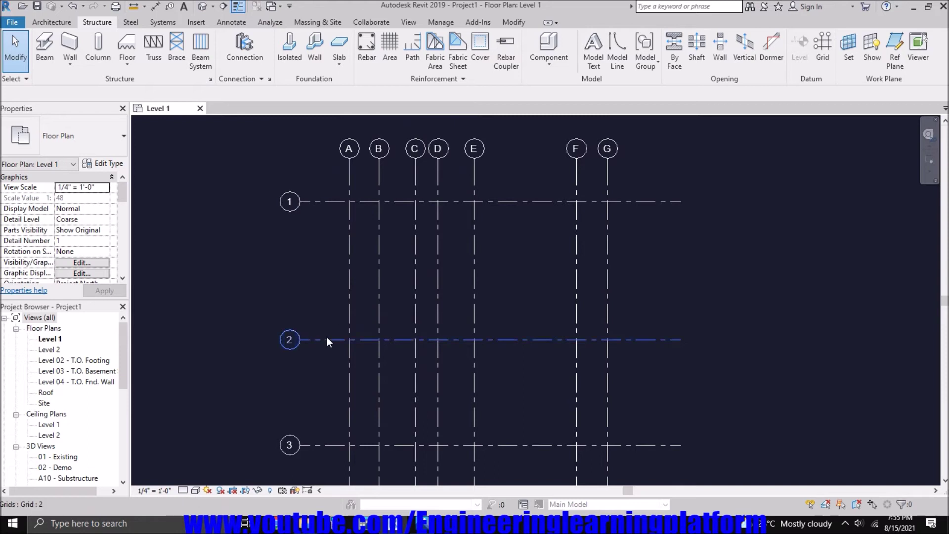
click(326, 340)
click(599, 272)
text(10'8)
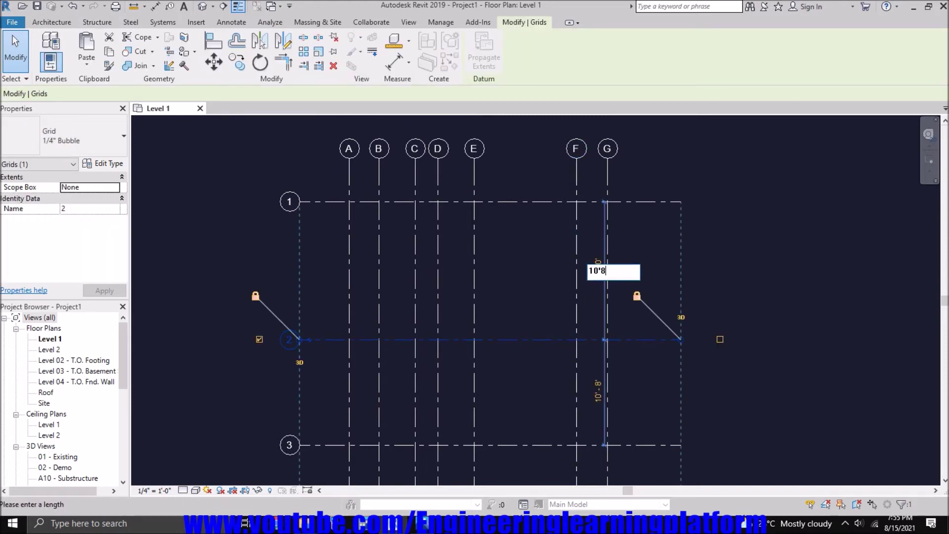
key(Return)
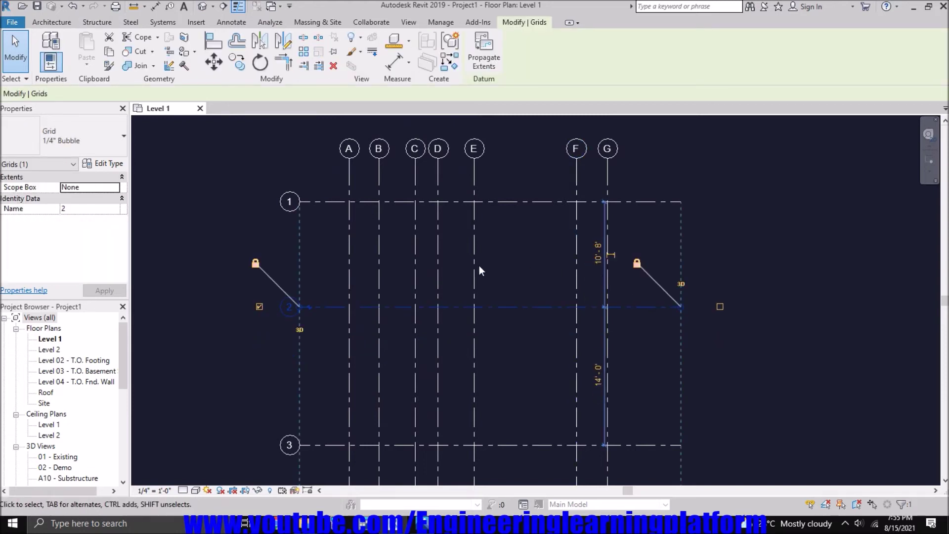
click(479, 265)
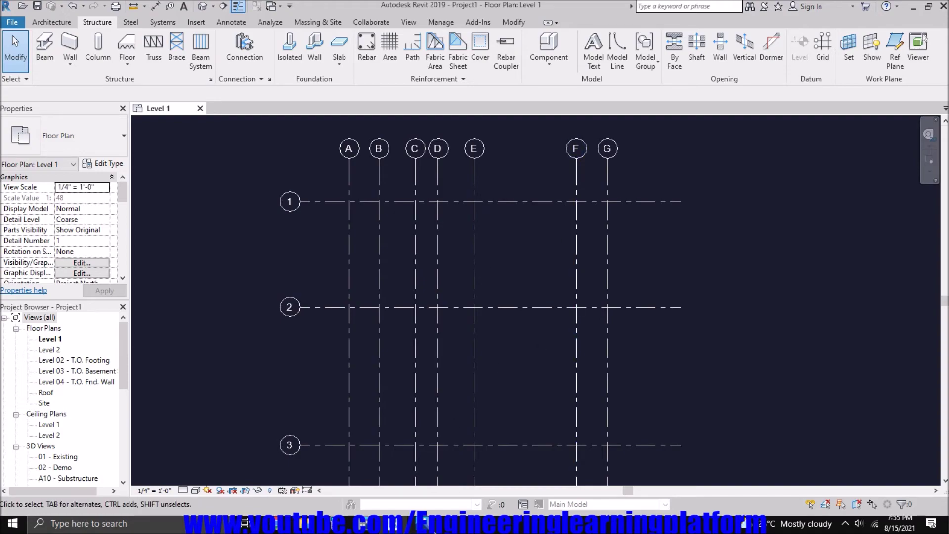
Set grid 3 4'-0" below grid 2 and compare with the reference plan
key(alt+Tab)
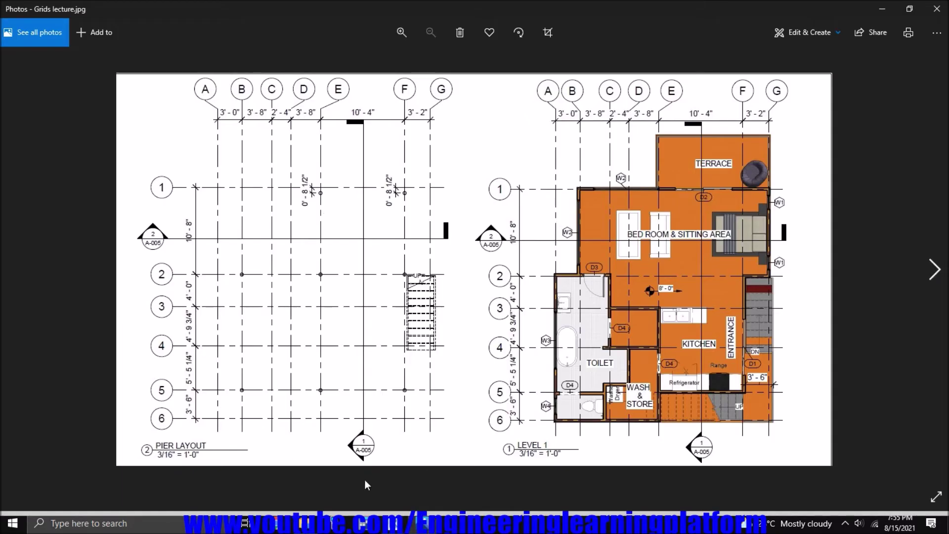
click(405, 523)
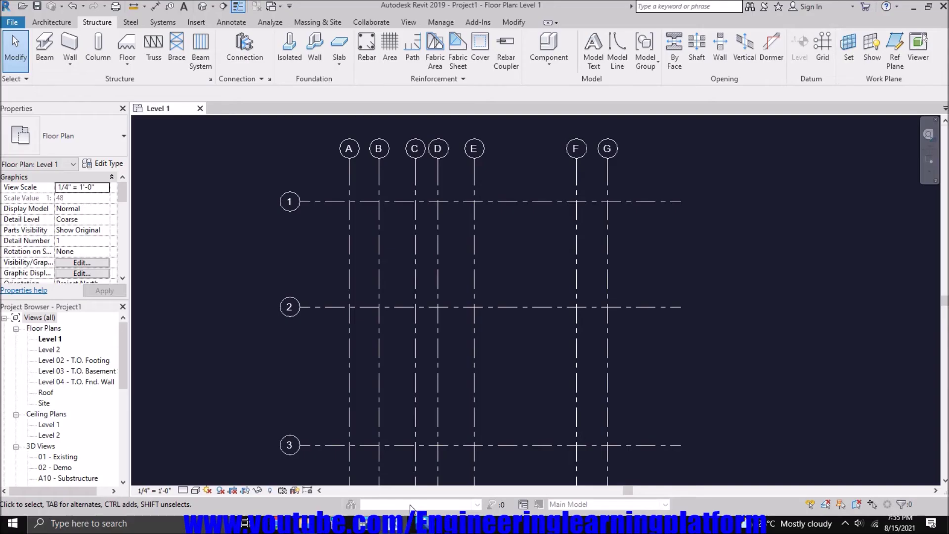
click(336, 445)
click(597, 380)
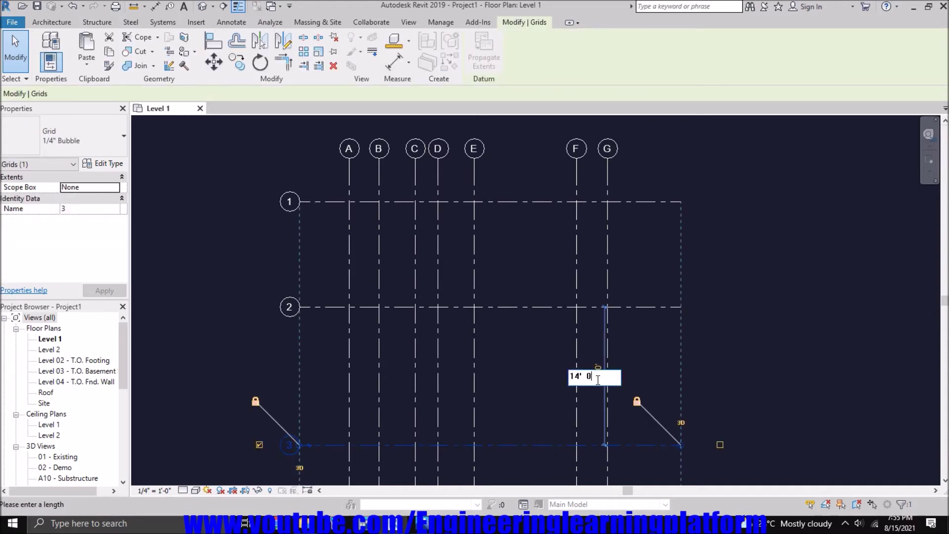
text(4')
key(Return)
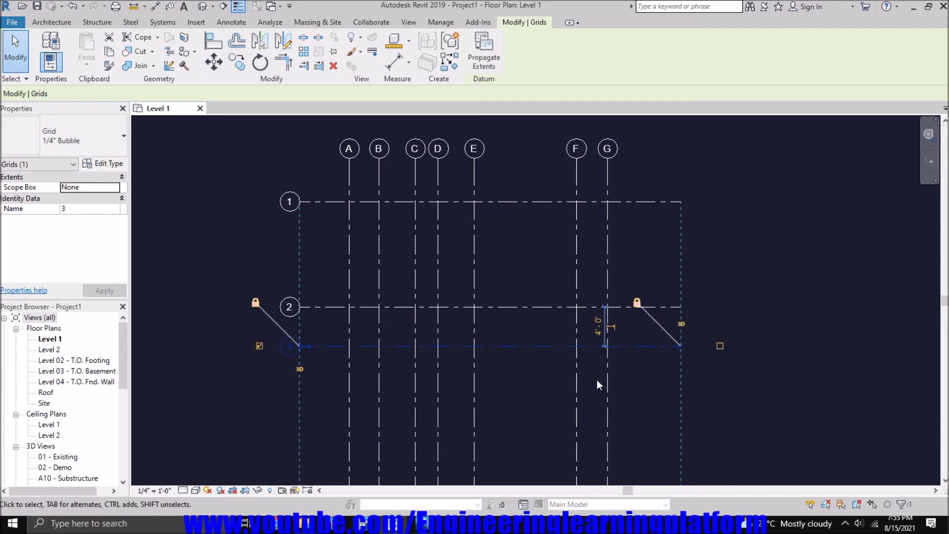
key(Escape)
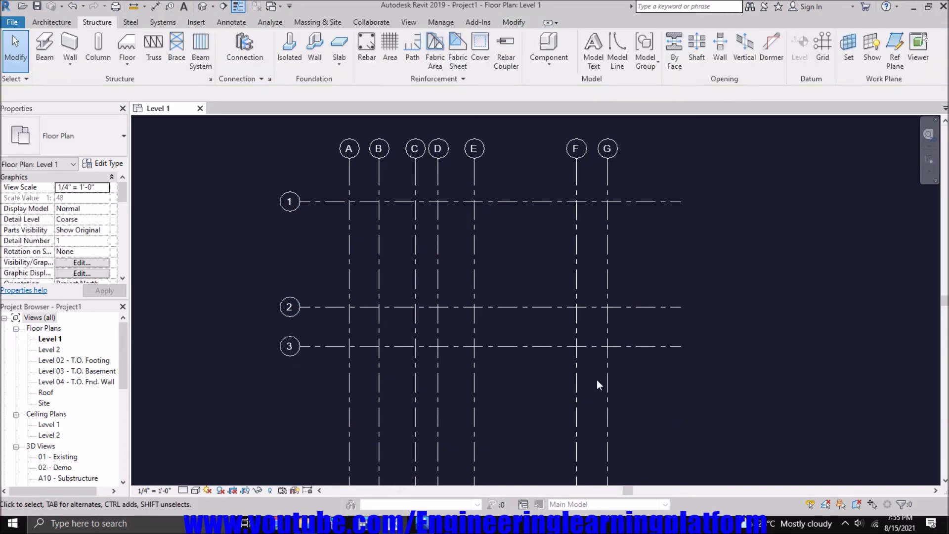
click(414, 524)
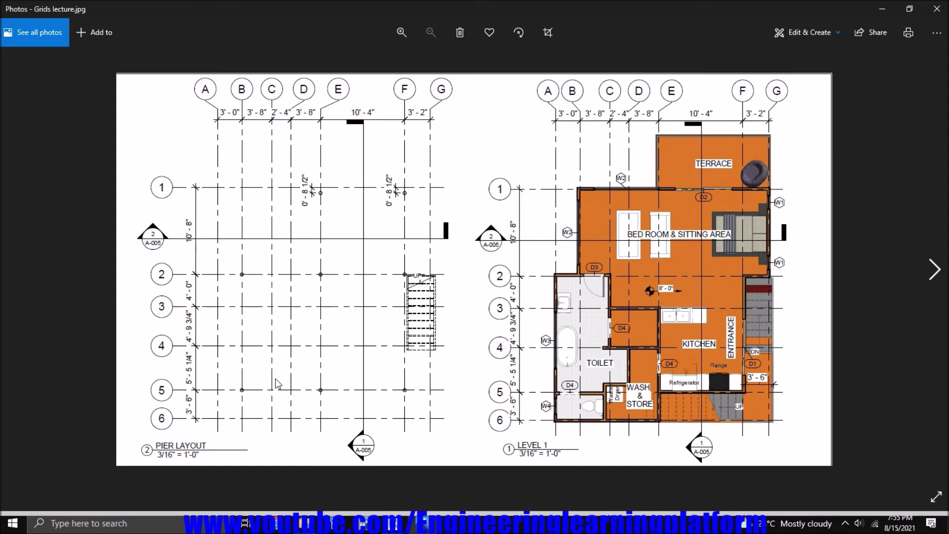
click(403, 523)
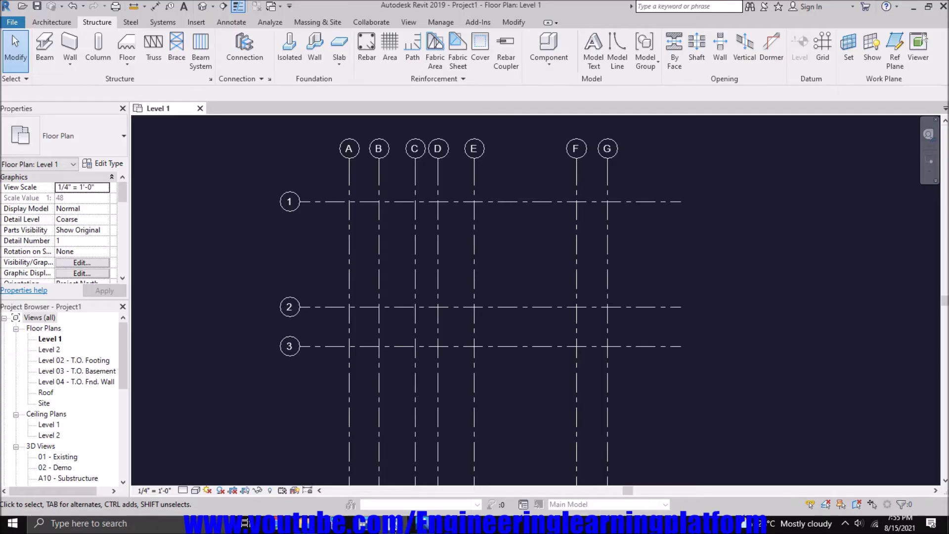
Try entering 4'9+3/4 as grid 4's distance from grid 3, dismissing the invalid-value errors
scroll(208, 322, down, 3)
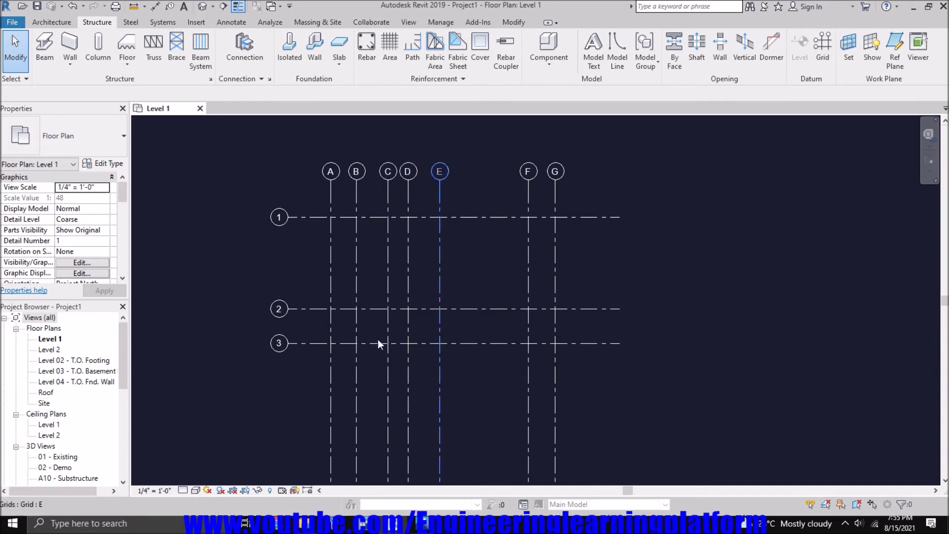
click(464, 481)
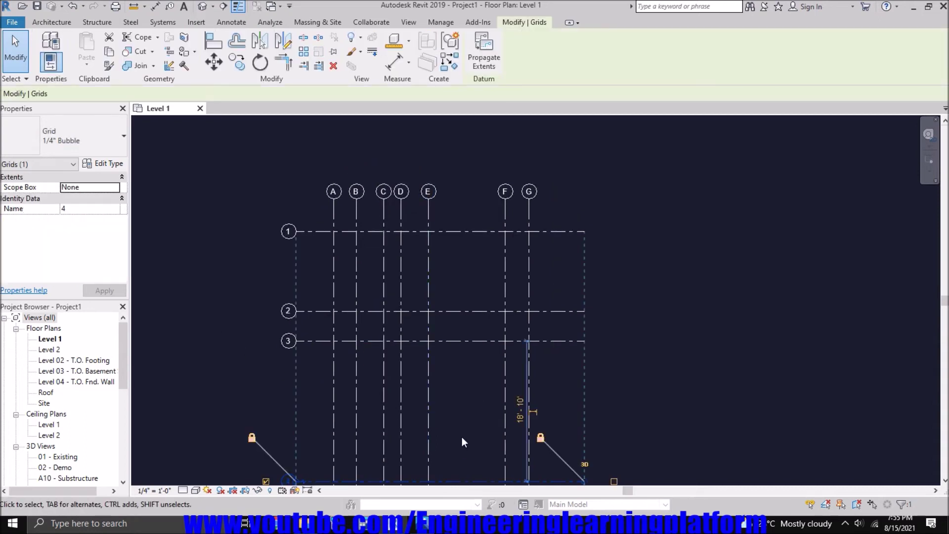
click(519, 420)
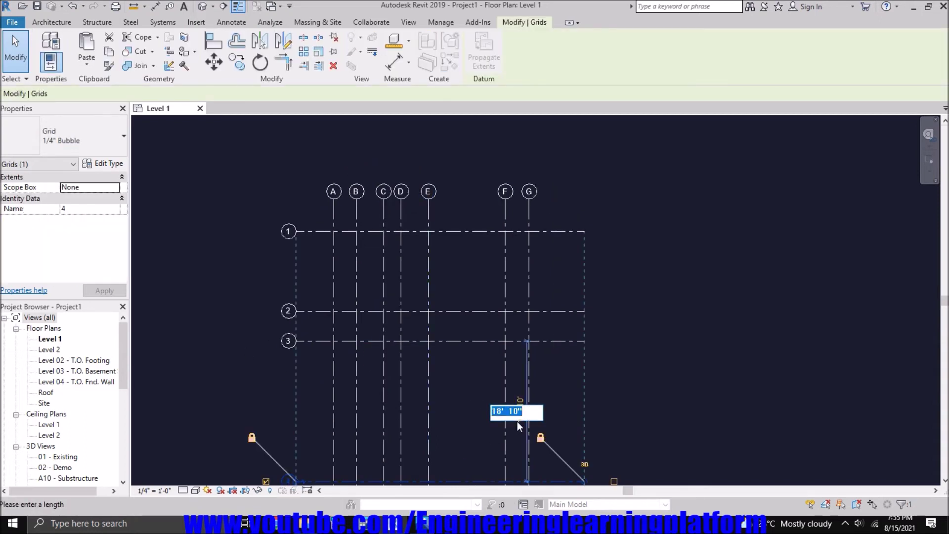
text(4'9+3/4)
key(Return)
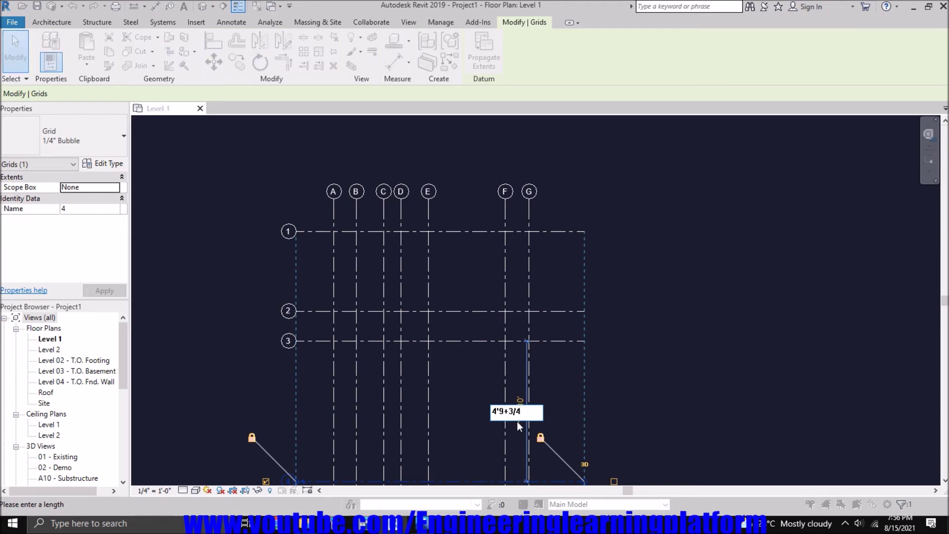
click(547, 262)
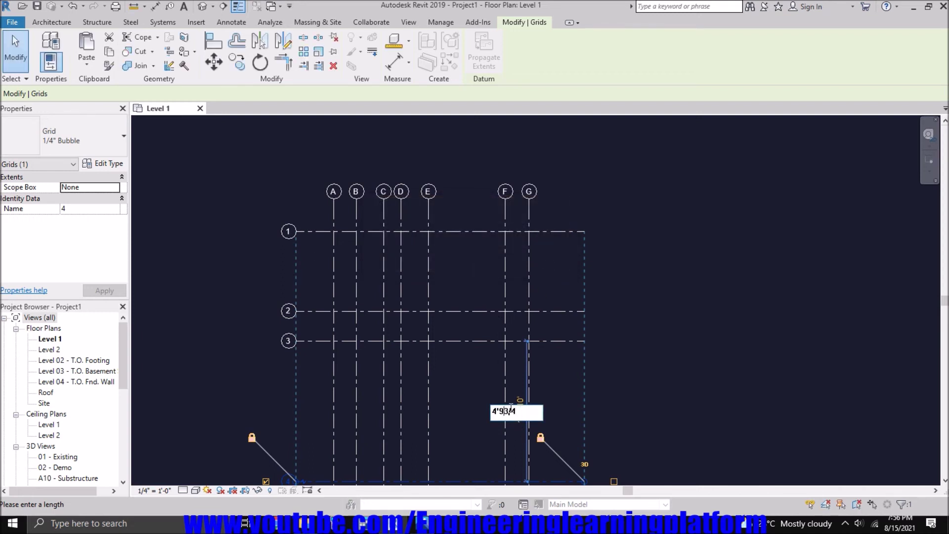
key(Return)
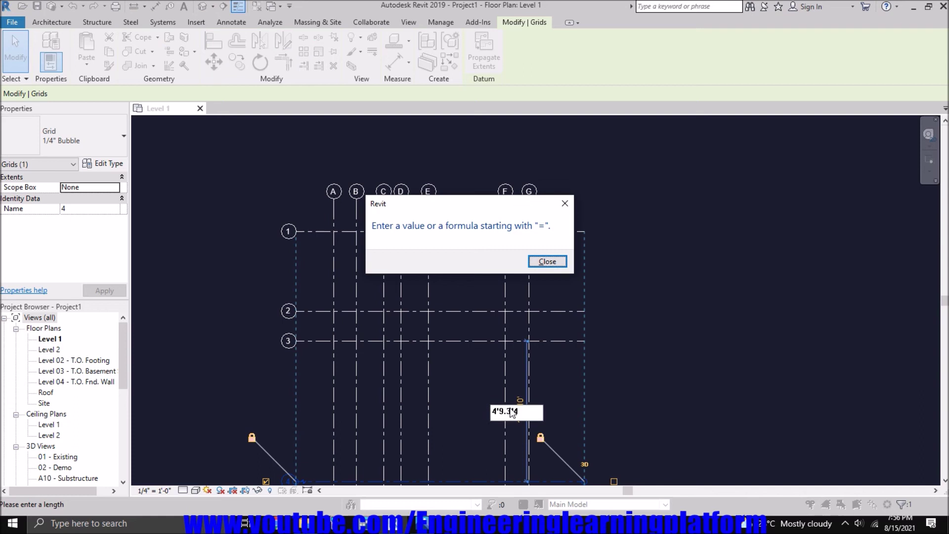
click(546, 263)
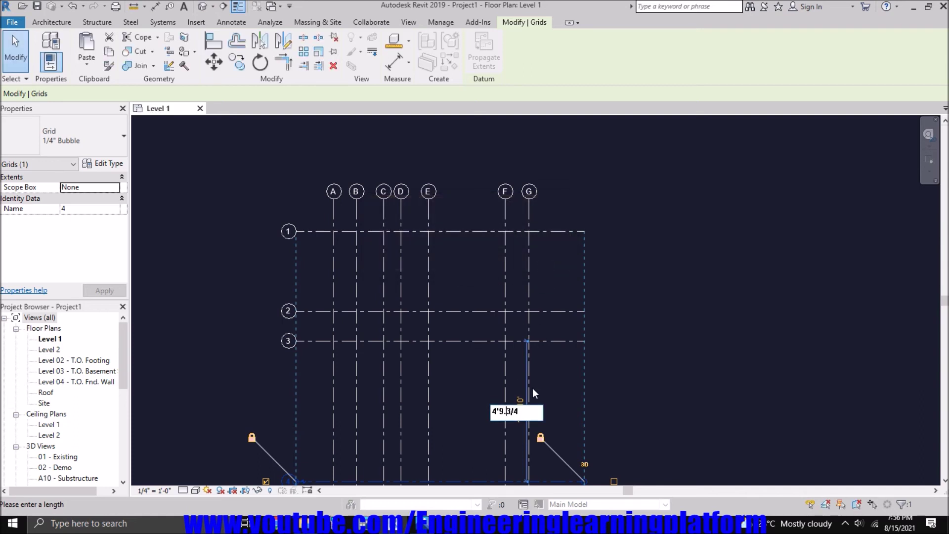
Correct grid 4 to sit 4'-9 3/4" below grid 3, then view Grids lecture.jpg
double_click(521, 411)
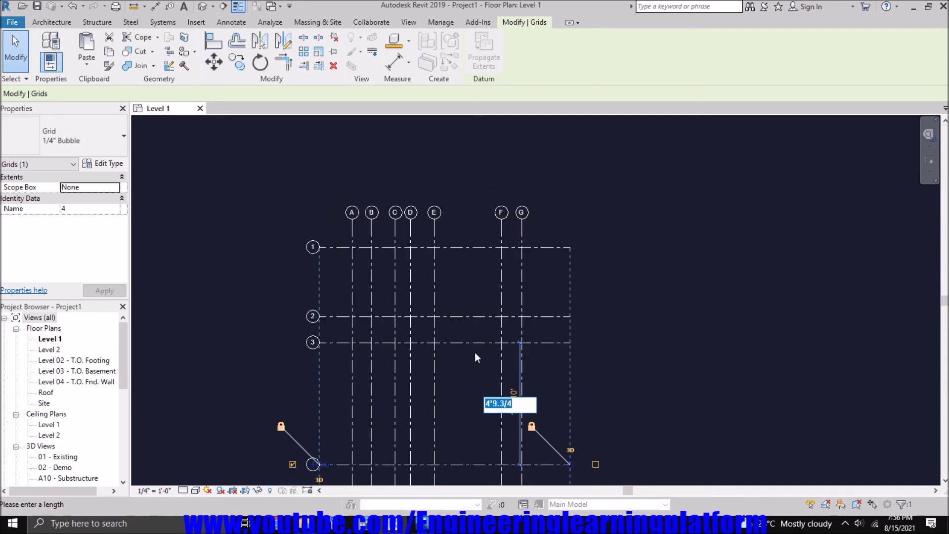
middle_drag(468, 438, 470, 374)
scroll(471, 374, up, 1)
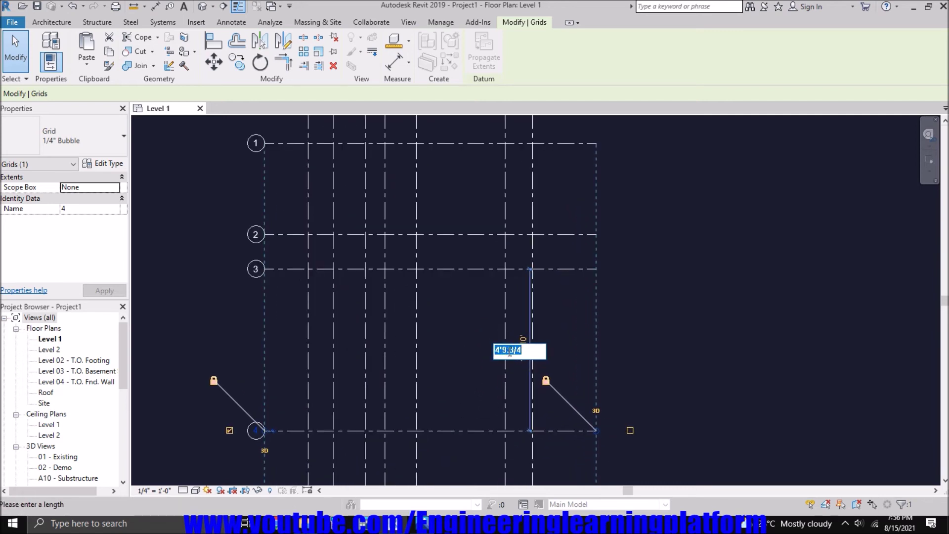
key(Delete)
key(Delete)
key(Delete)
text(75)
key(Return)
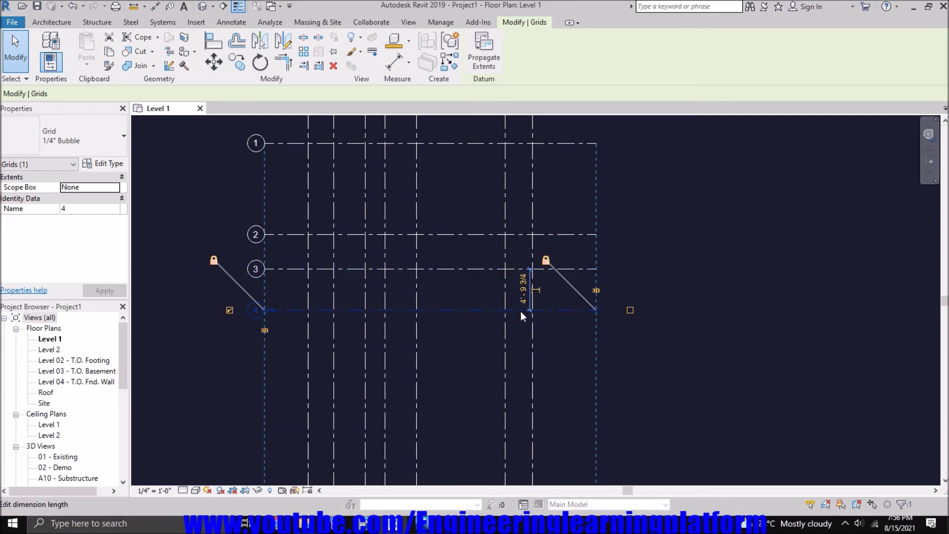
click(556, 346)
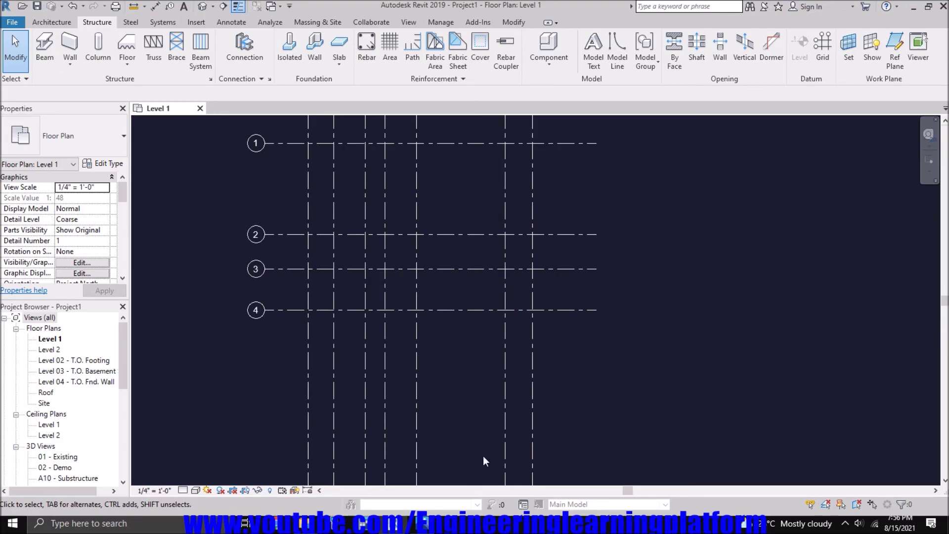
click(414, 524)
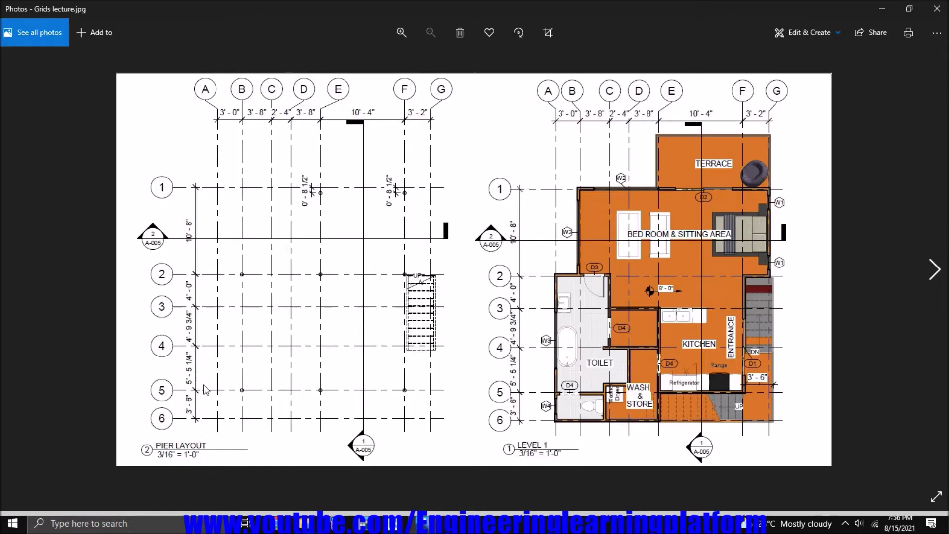
Move grid 5 to 5'-5 1/4" below grid 4 by entering 5'5.25
key(alt+Tab)
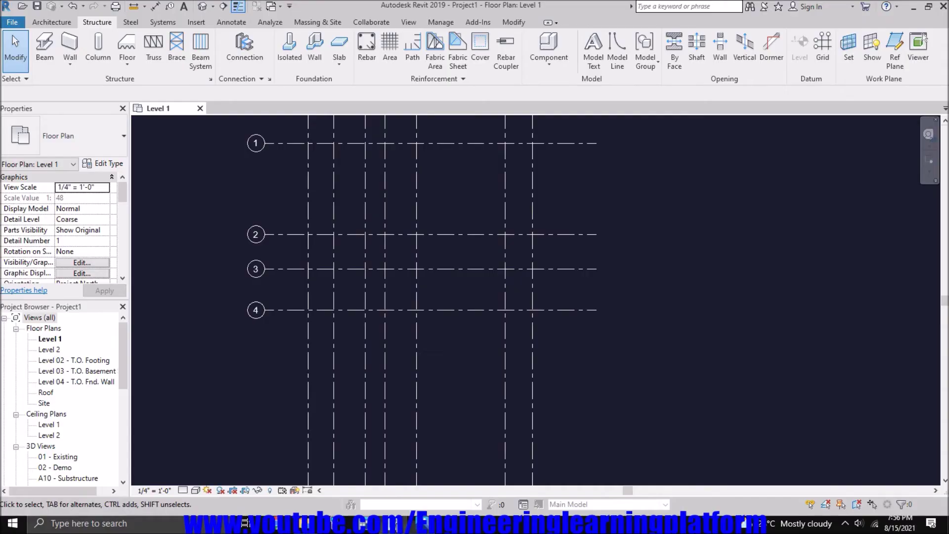
scroll(438, 389, down, 1)
middle_drag(438, 390, 435, 343)
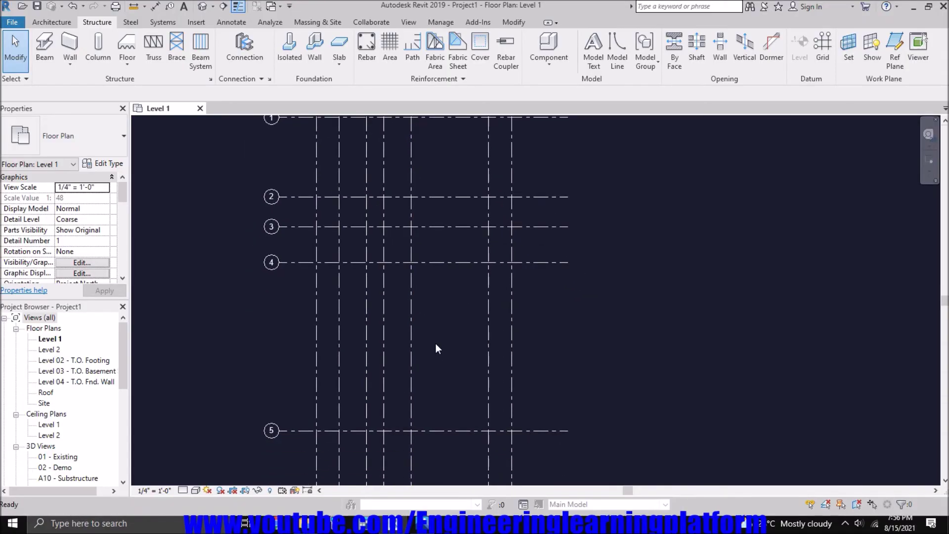
click(434, 431)
click(503, 346)
text(5'5.)
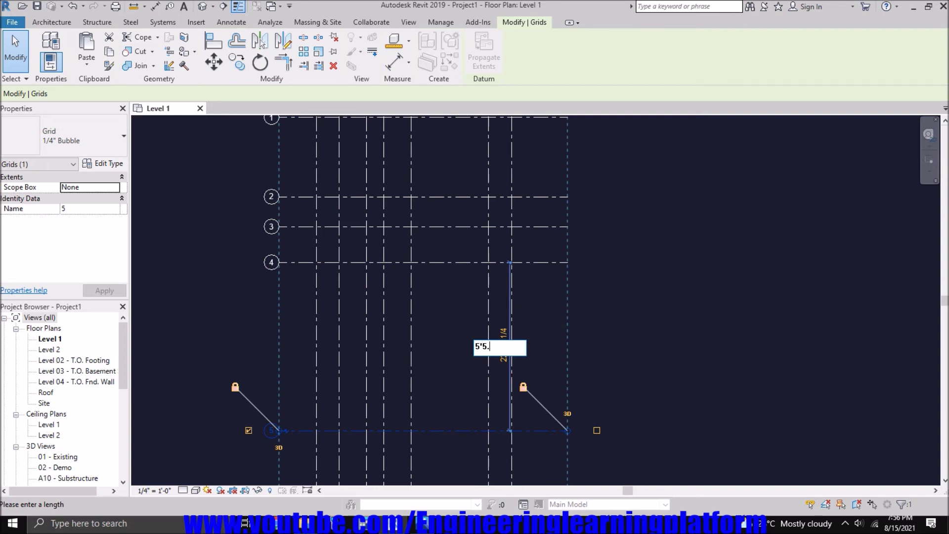
text(25)
key(Return)
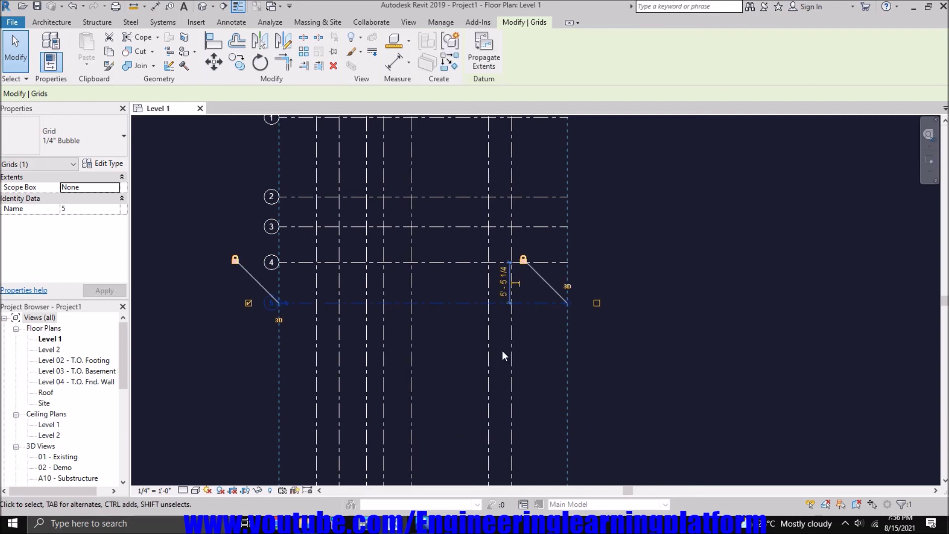
click(536, 382)
After checking the reference plan, set grid 6 at 3'-6" below grid 5
key(alt+Tab)
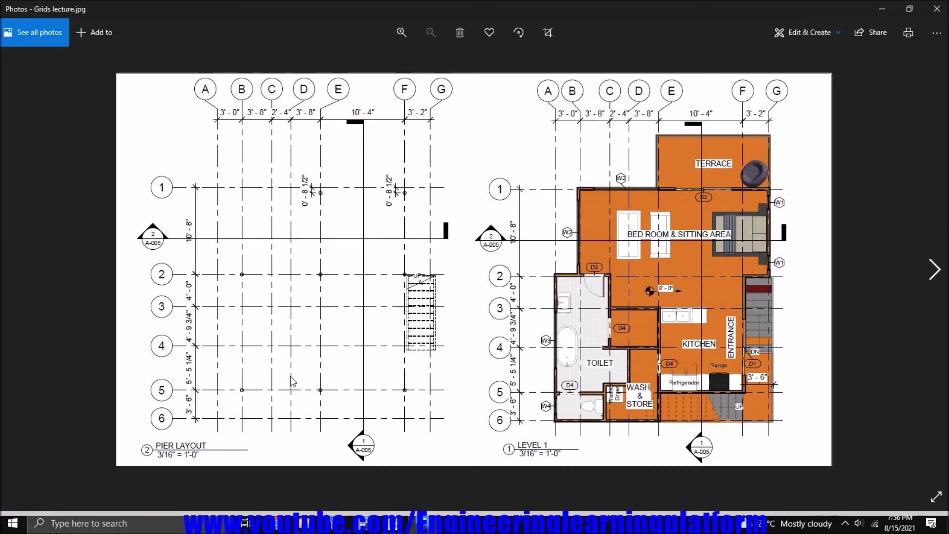
key(alt+Tab)
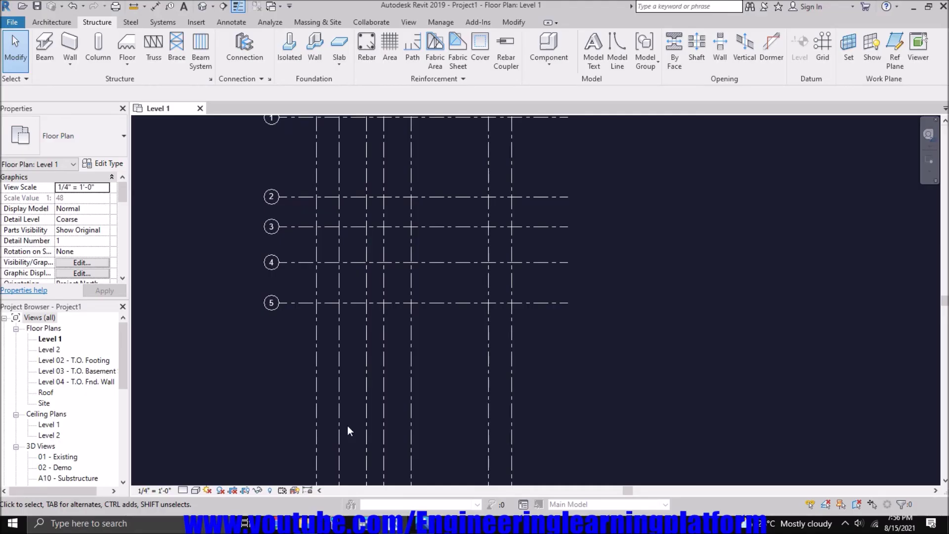
scroll(344, 352, down, 2)
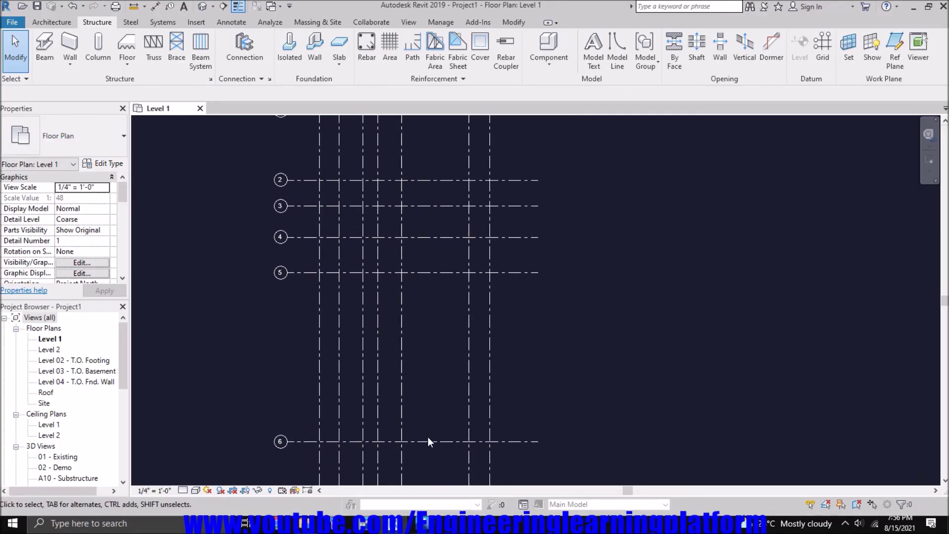
click(428, 441)
click(482, 360)
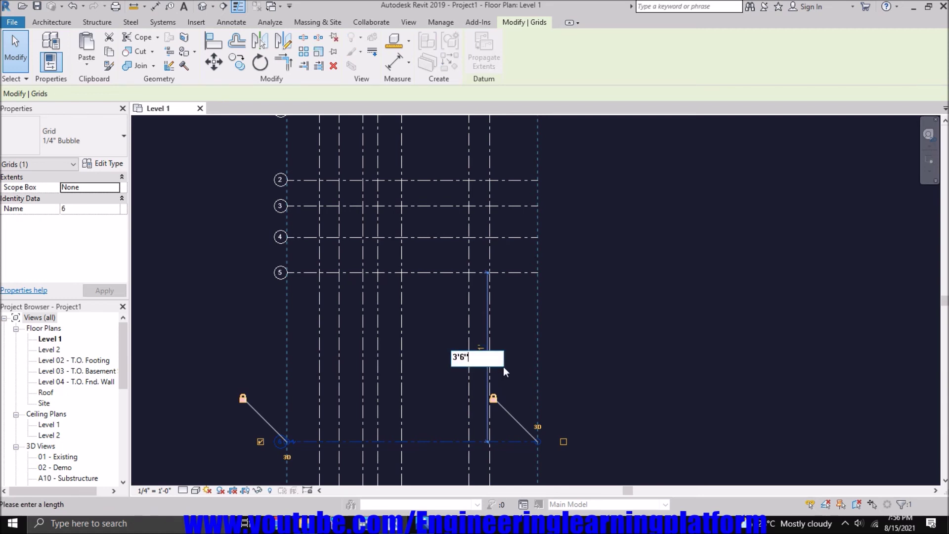
text(3'6")
key(Return)
click(579, 370)
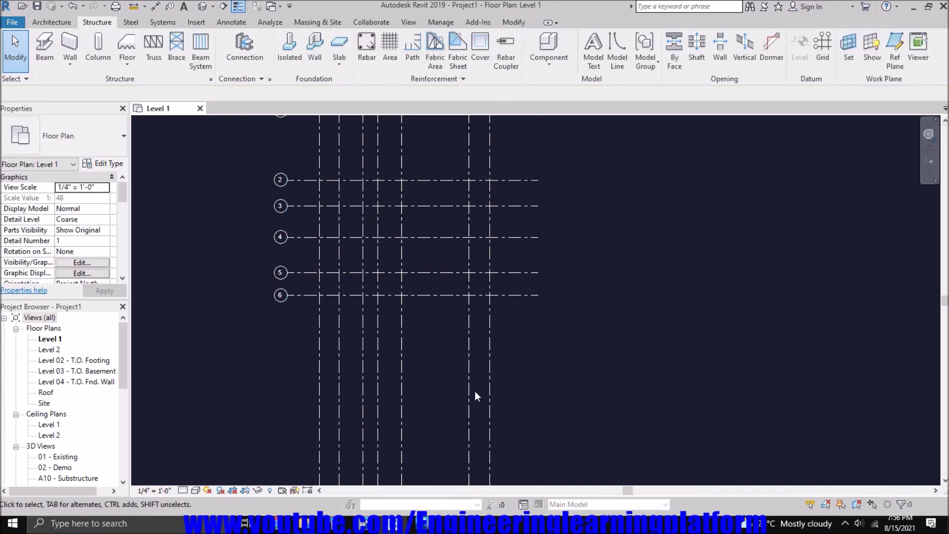
scroll(476, 398, down, 2)
scroll(547, 336, up, 1)
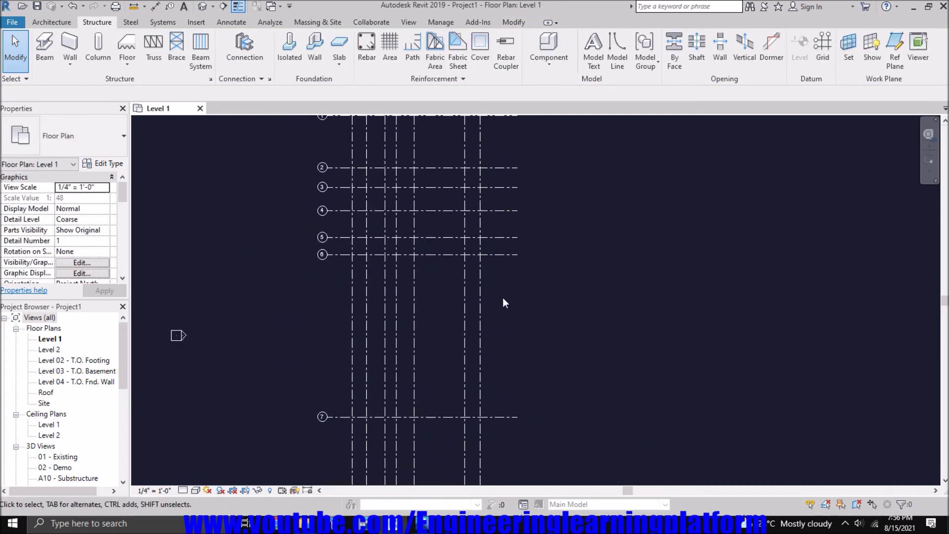
Delete the extra grid 7 from the Level 1 plan
click(412, 524)
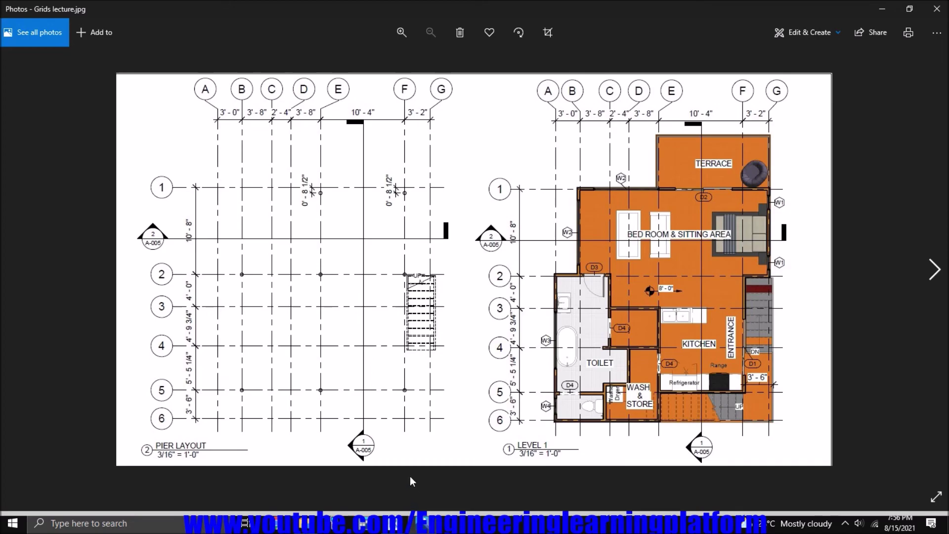
click(405, 524)
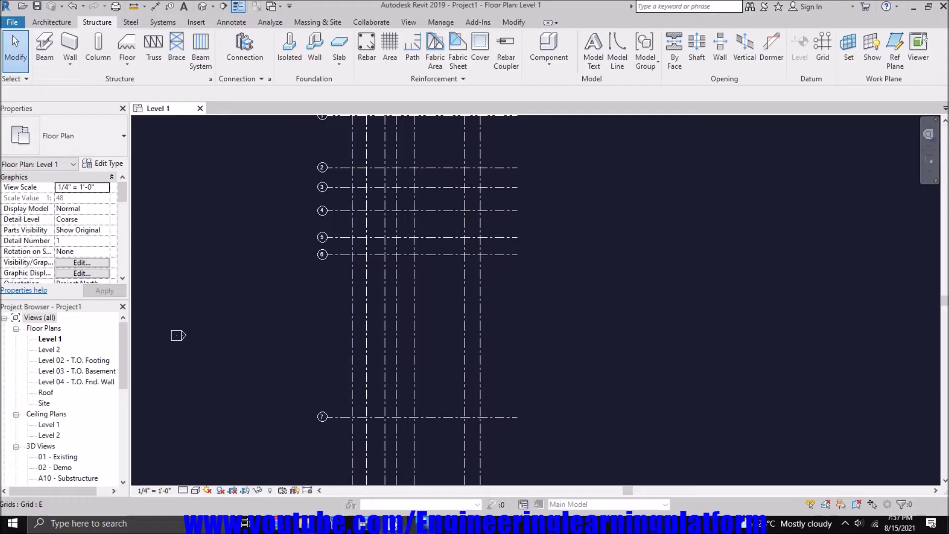
click(337, 418)
click(333, 66)
Drag grid G's locked bottom end up so grids A–G stop just below grid 6
scroll(440, 282, down, 1)
scroll(437, 272, down, 1)
middle_drag(446, 324, 439, 262)
drag(479, 442, 360, 395)
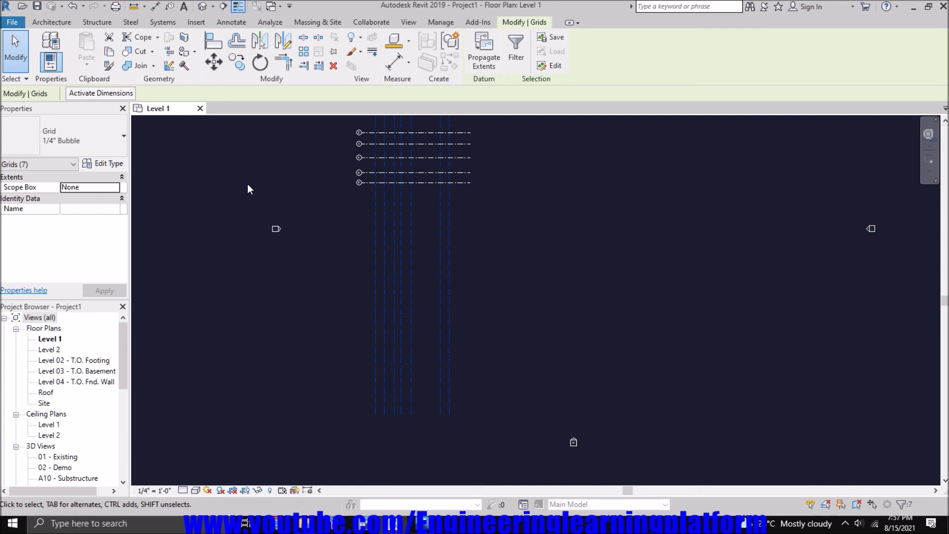
middle_drag(264, 167, 280, 235)
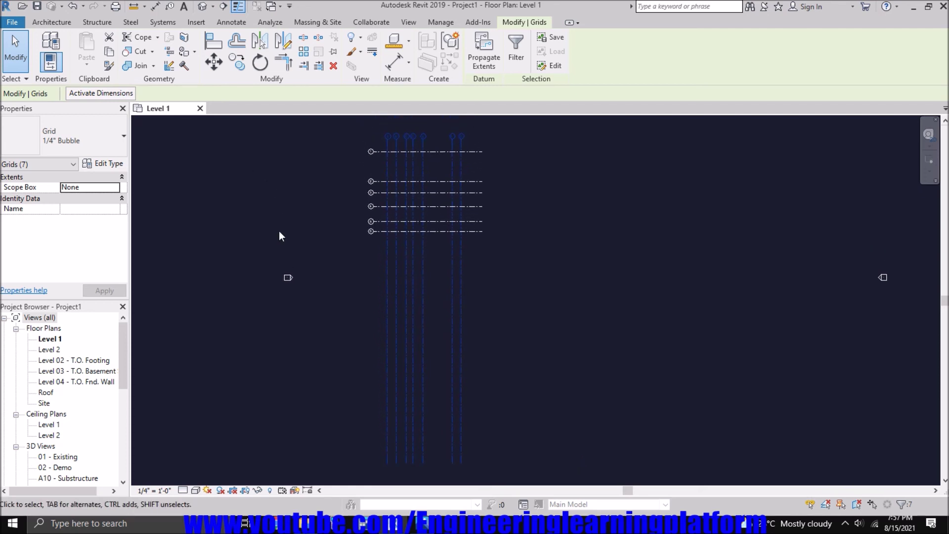
click(280, 233)
scroll(446, 450, up, 2)
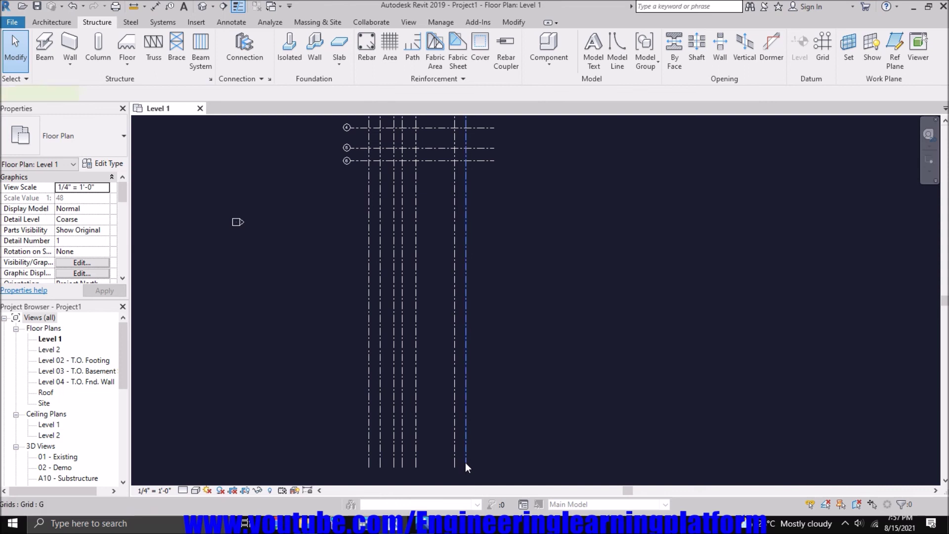
click(466, 464)
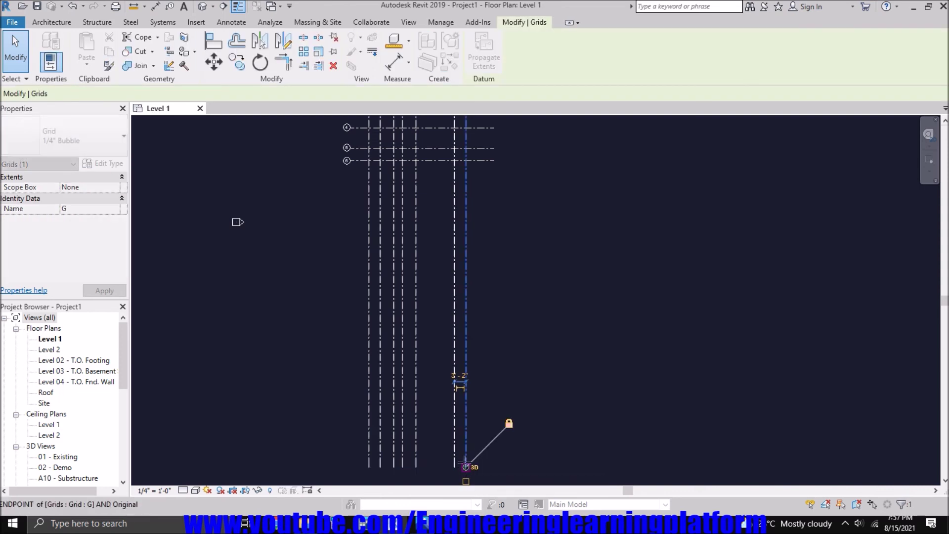
drag(466, 465, 466, 186)
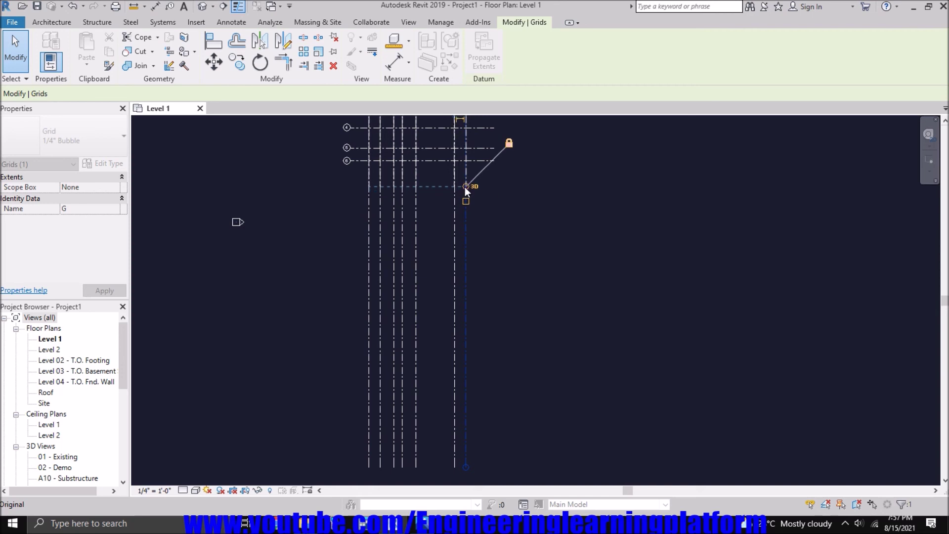
click(473, 210)
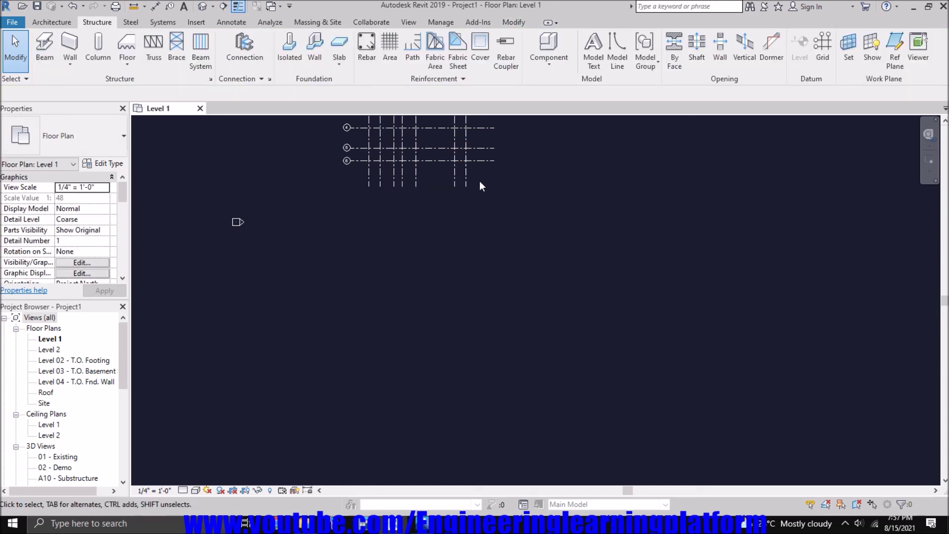
Center the finished grid layout in view and bring up the Save As dialog
middle_drag(479, 186, 469, 378)
scroll(435, 385, up, 1)
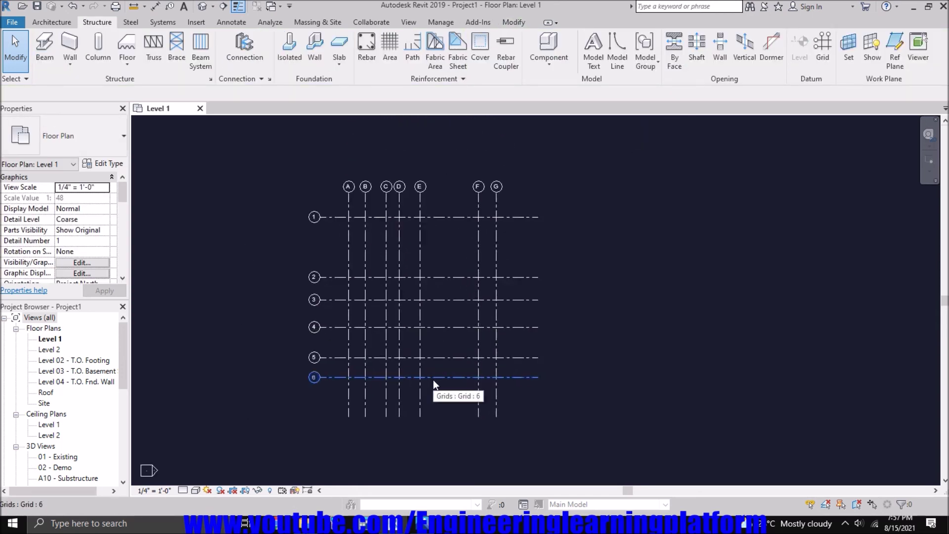
scroll(433, 380, up, 1)
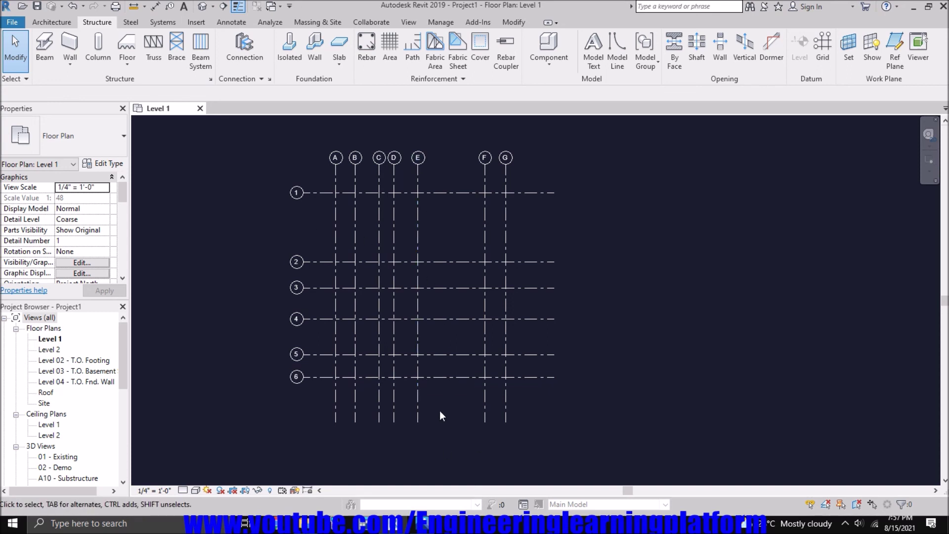
scroll(440, 416, up, 1)
middle_drag(439, 388, 467, 429)
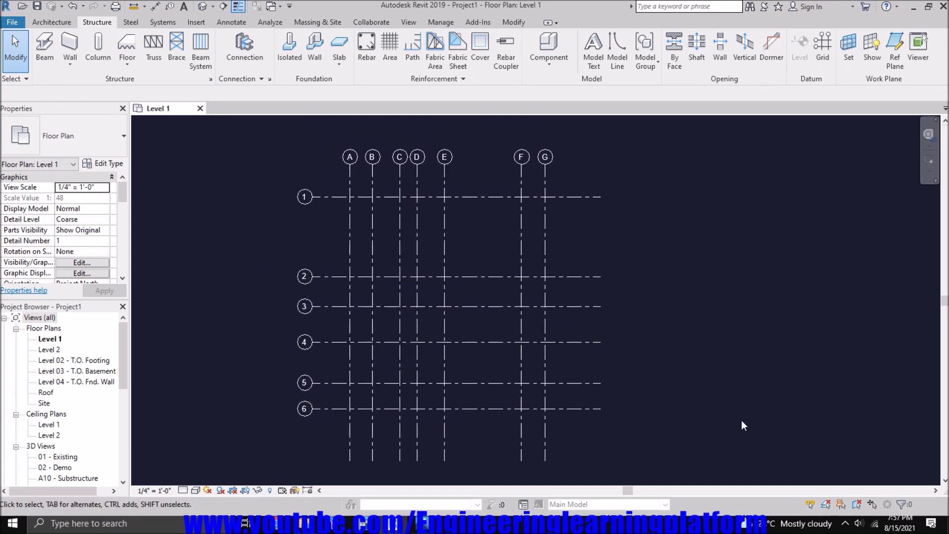
middle_drag(689, 385, 721, 384)
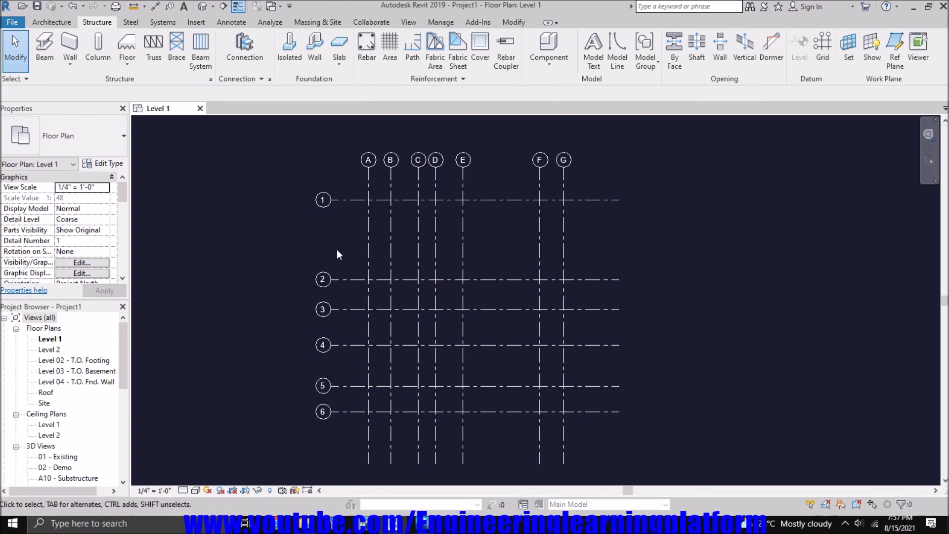
middle_drag(337, 250, 336, 244)
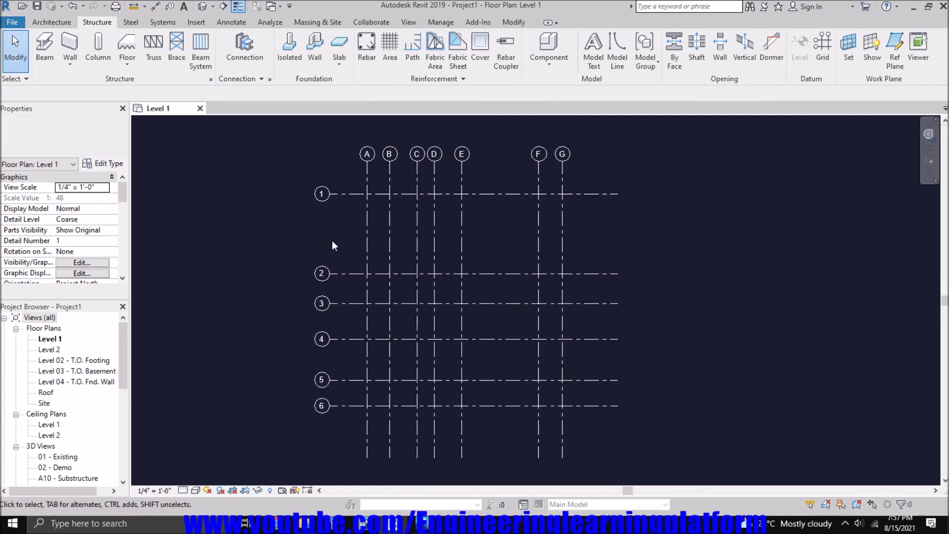
click(37, 7)
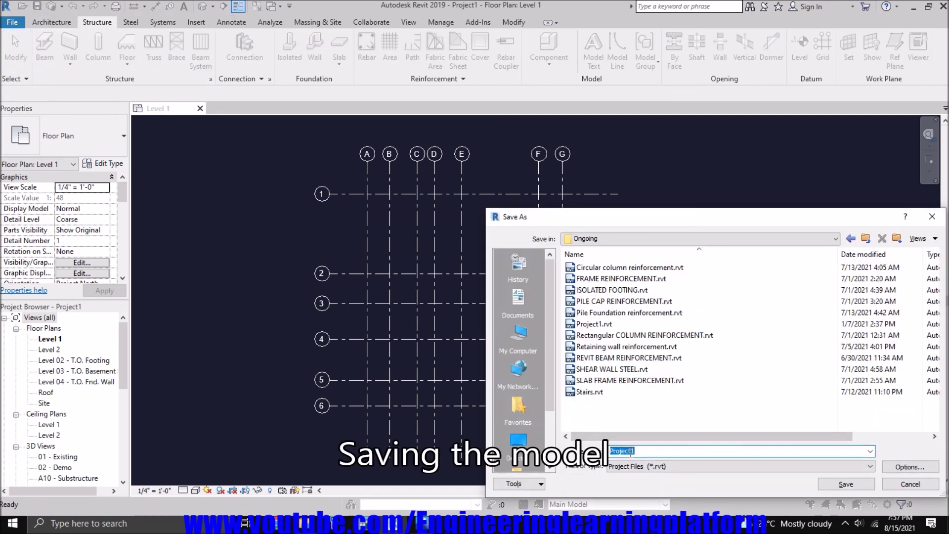
Name the project file GRIDS IN REVIT and confirm the save
text(GRIDS IN REVIT)
key(Return)
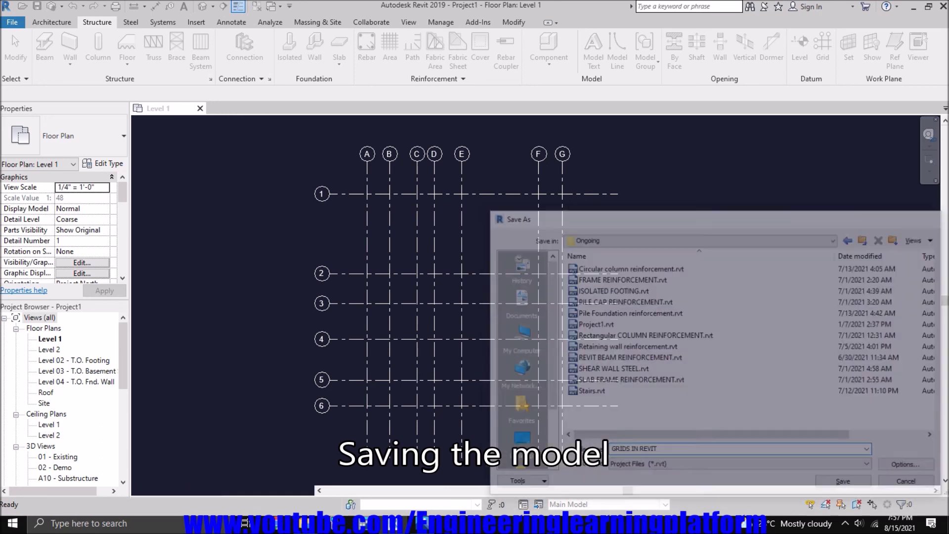